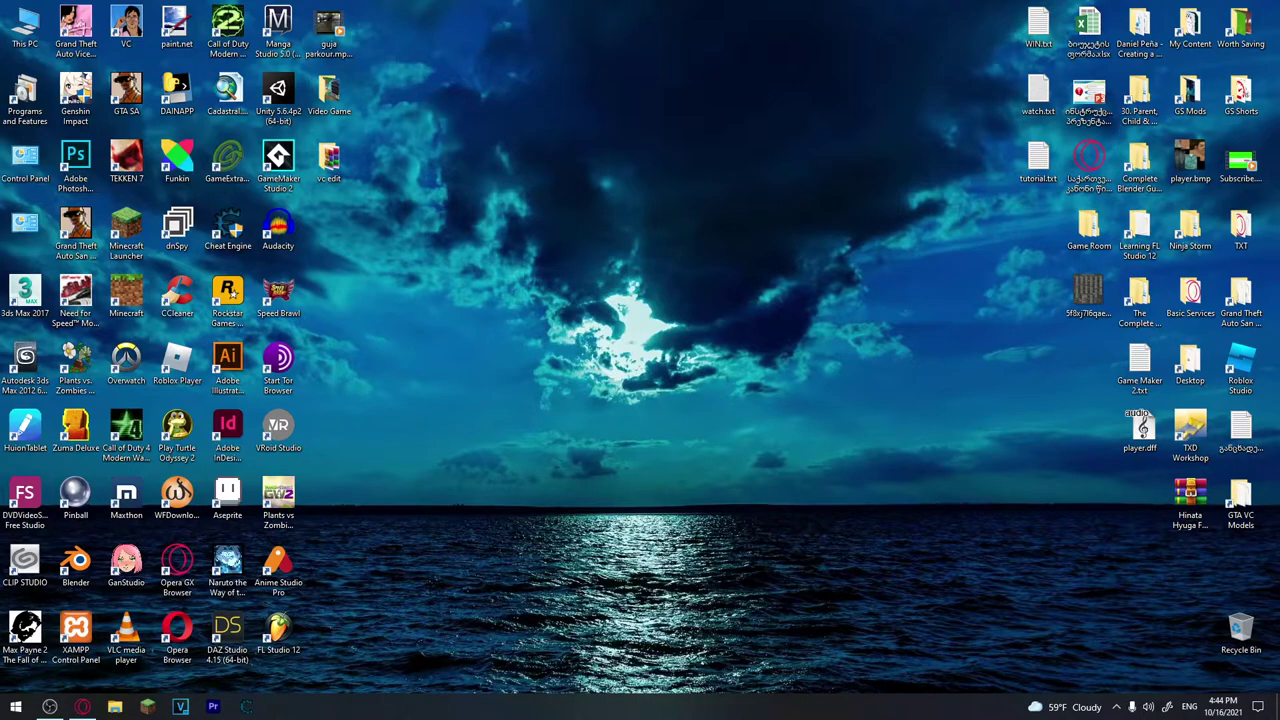
Check running processes in Task Manager sorted by memory and by CPU usage, and close it
right_click(630, 706)
left_click(690, 655)
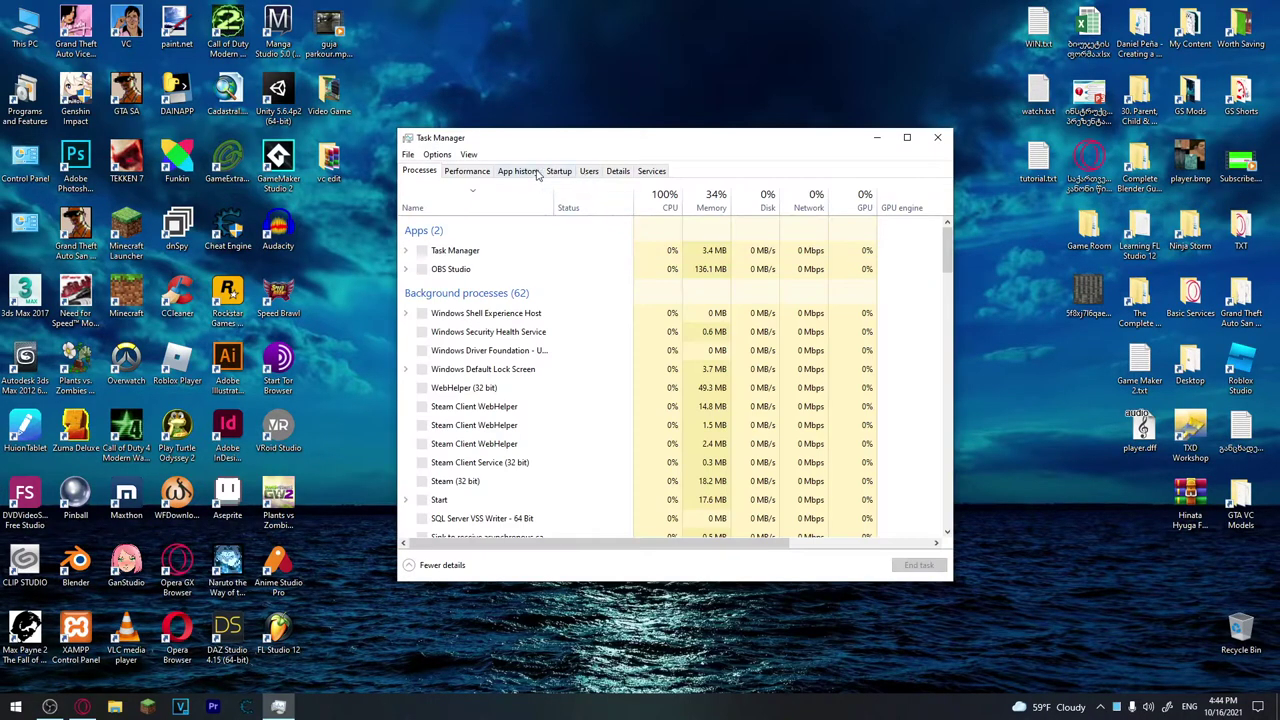
left_click(712, 207)
left_click(662, 207)
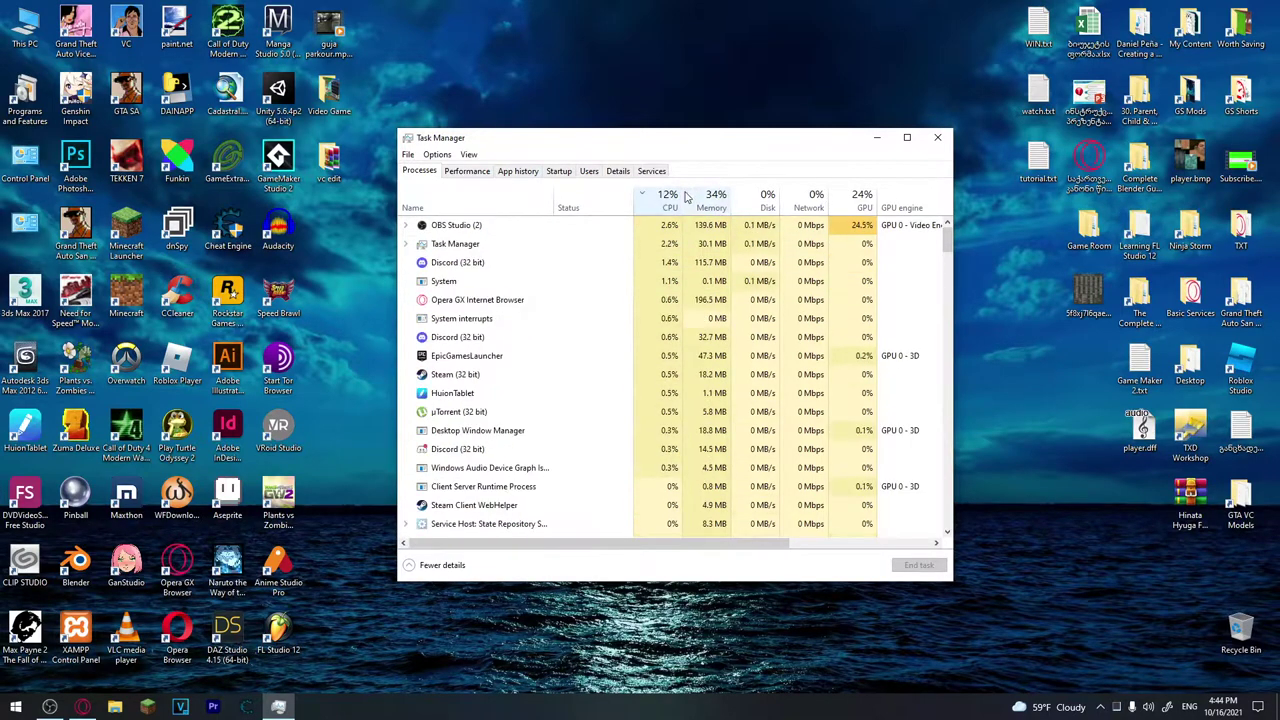
left_click(938, 138)
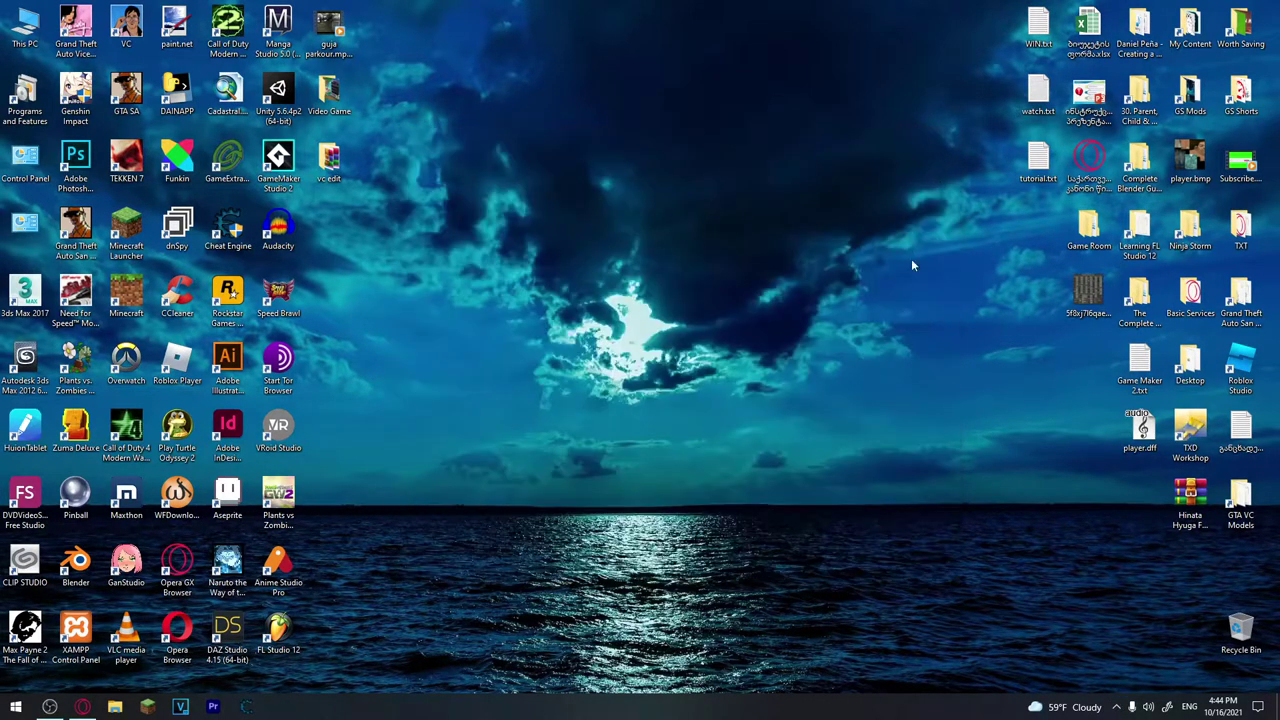
Find gpedit, open the Local Group Policy Editor maximized and widen its policy tree
key("super")
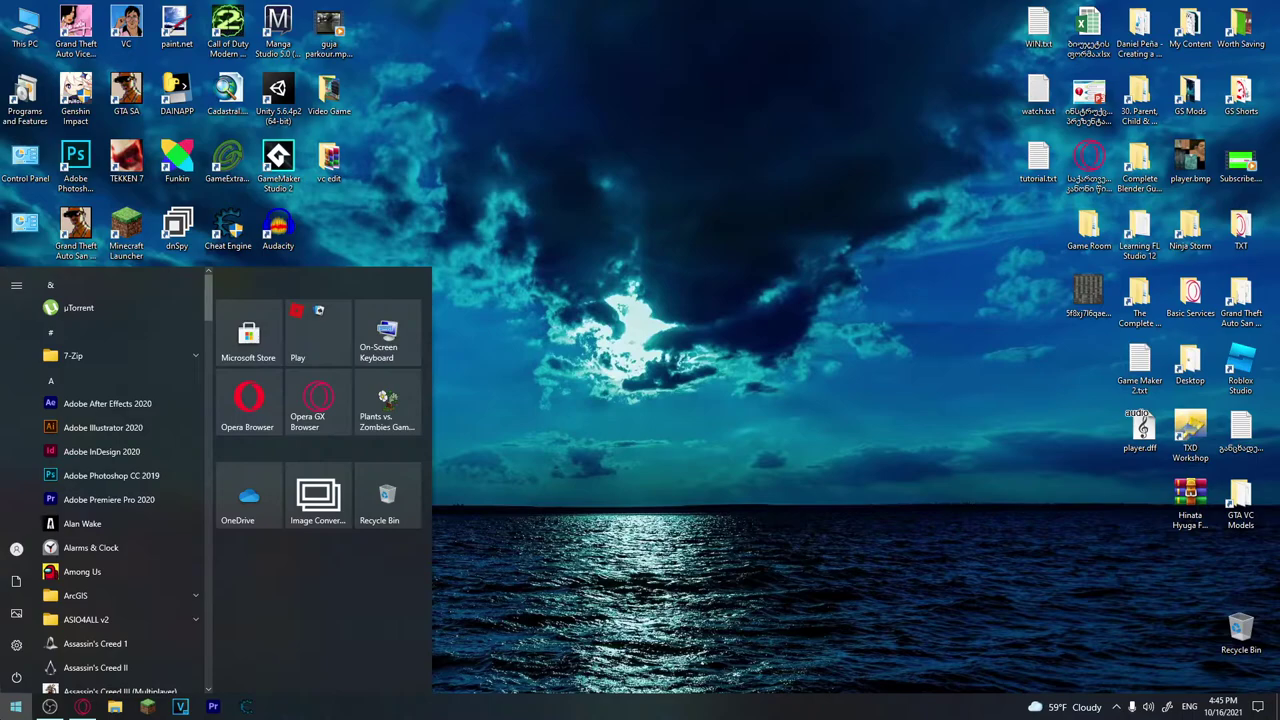
type("gpedit")
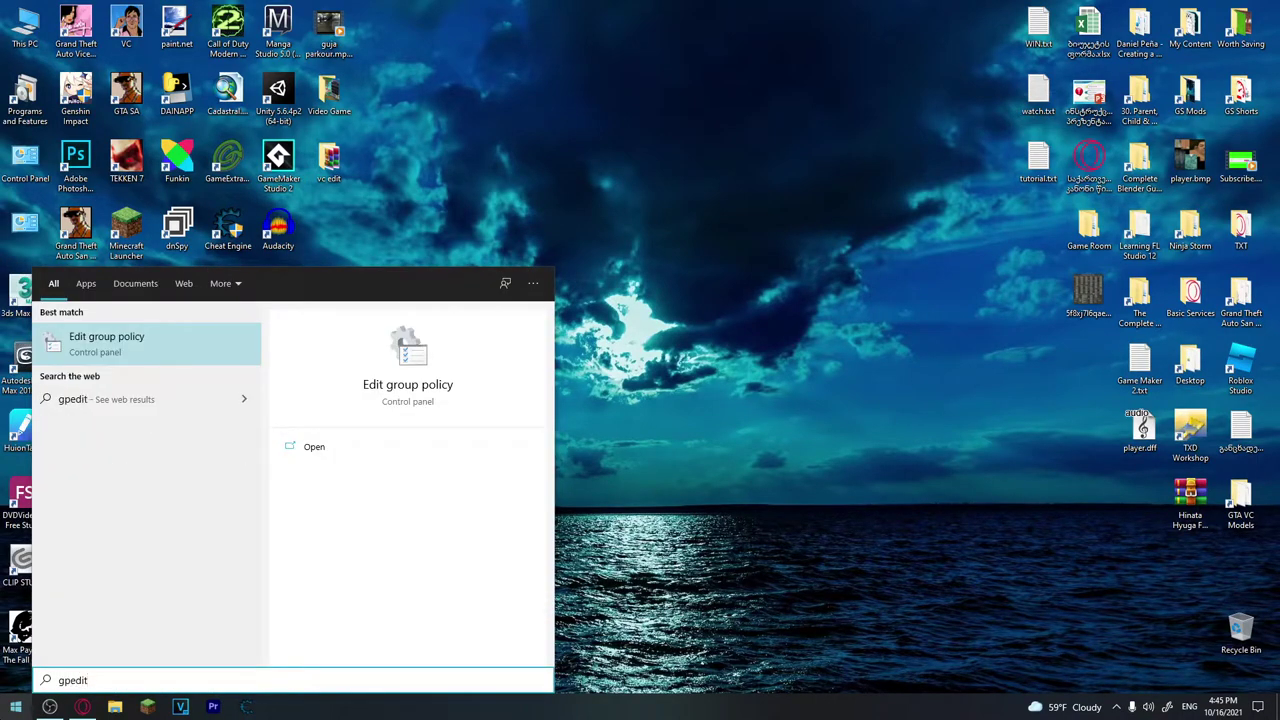
key("Return")
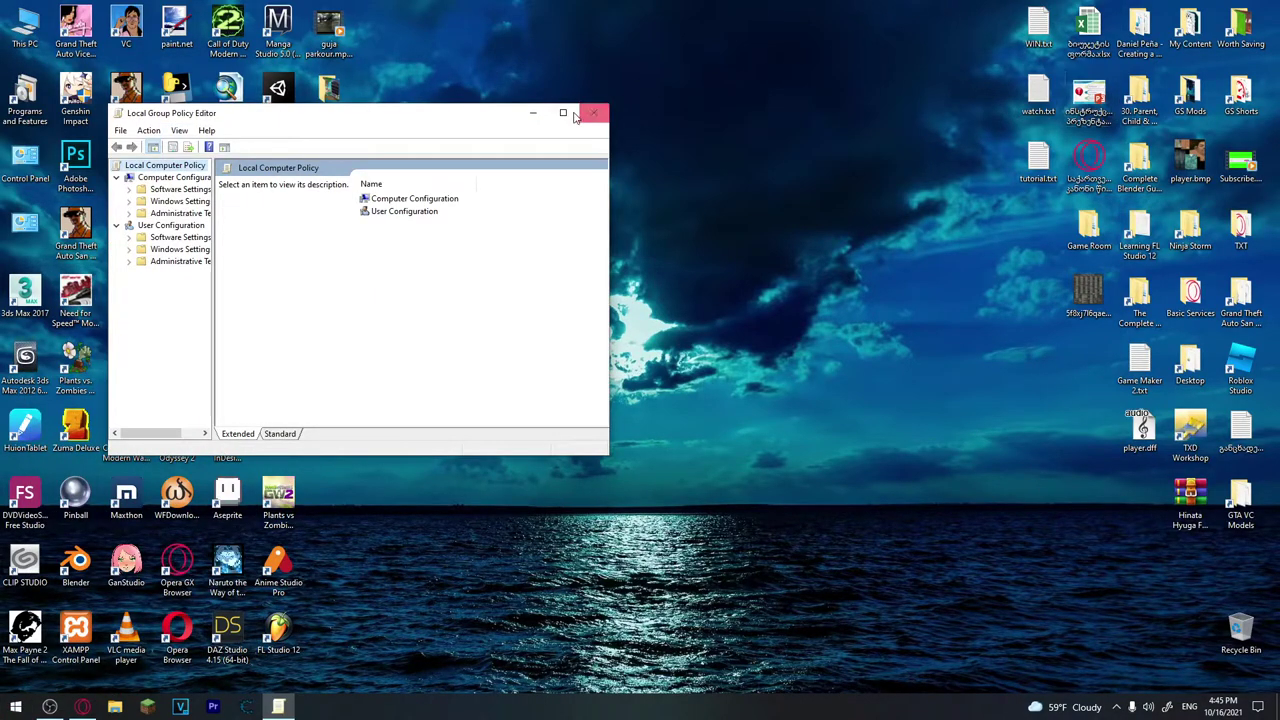
left_click(563, 113)
left_click_drag(105, 148, 283, 153)
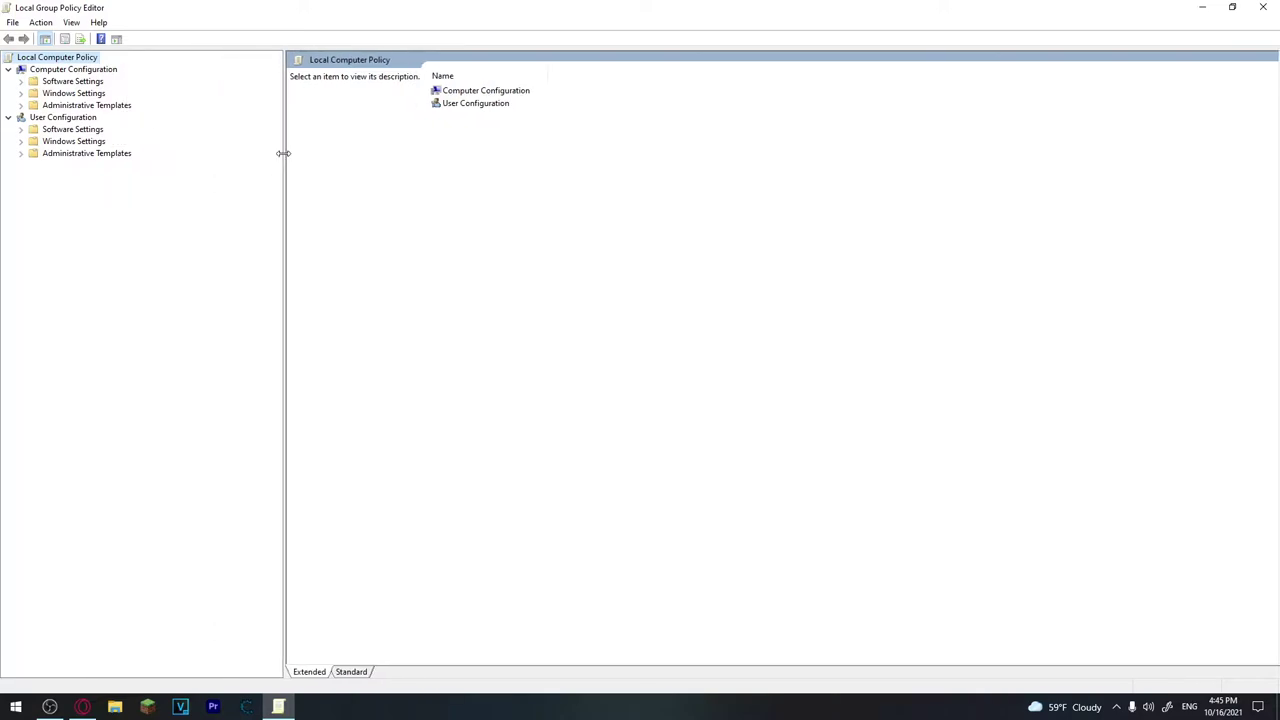
Open the Microsoft Defender Antivirus policies under Computer Configuration, Administrative Templates, Windows Components
left_click(21, 106)
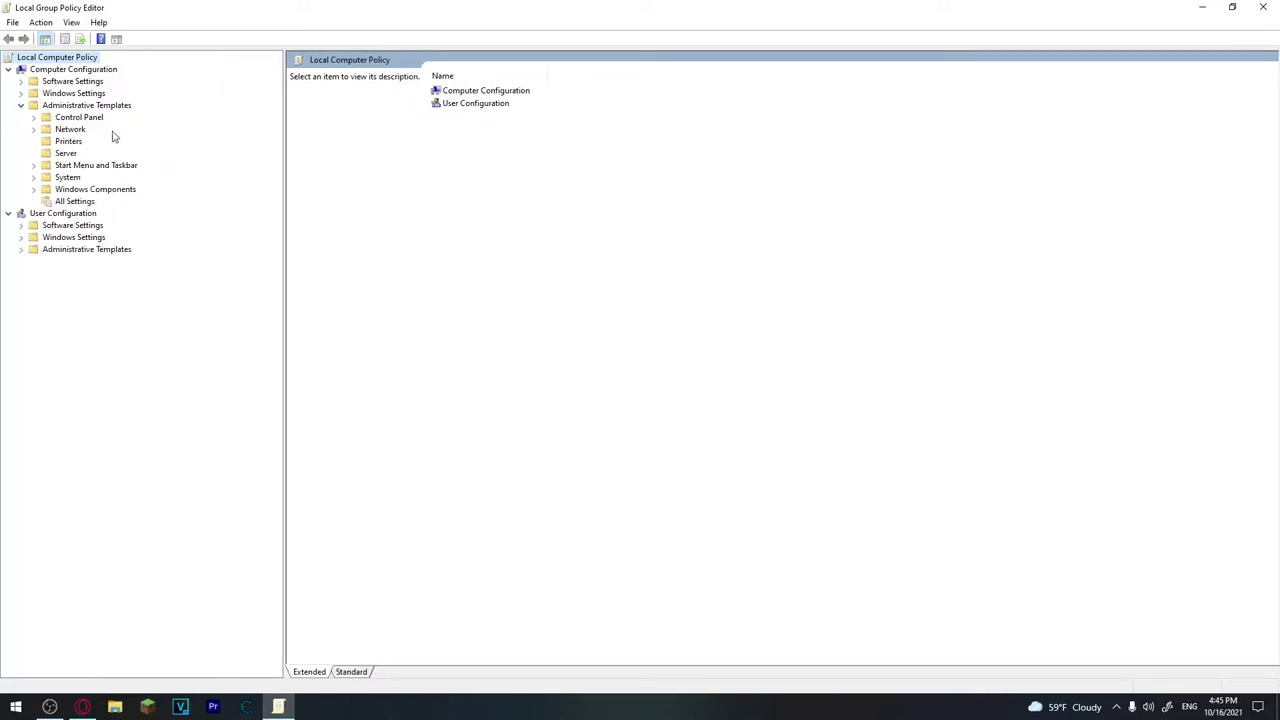
left_click(34, 192)
scroll(251, 349, "down", 5)
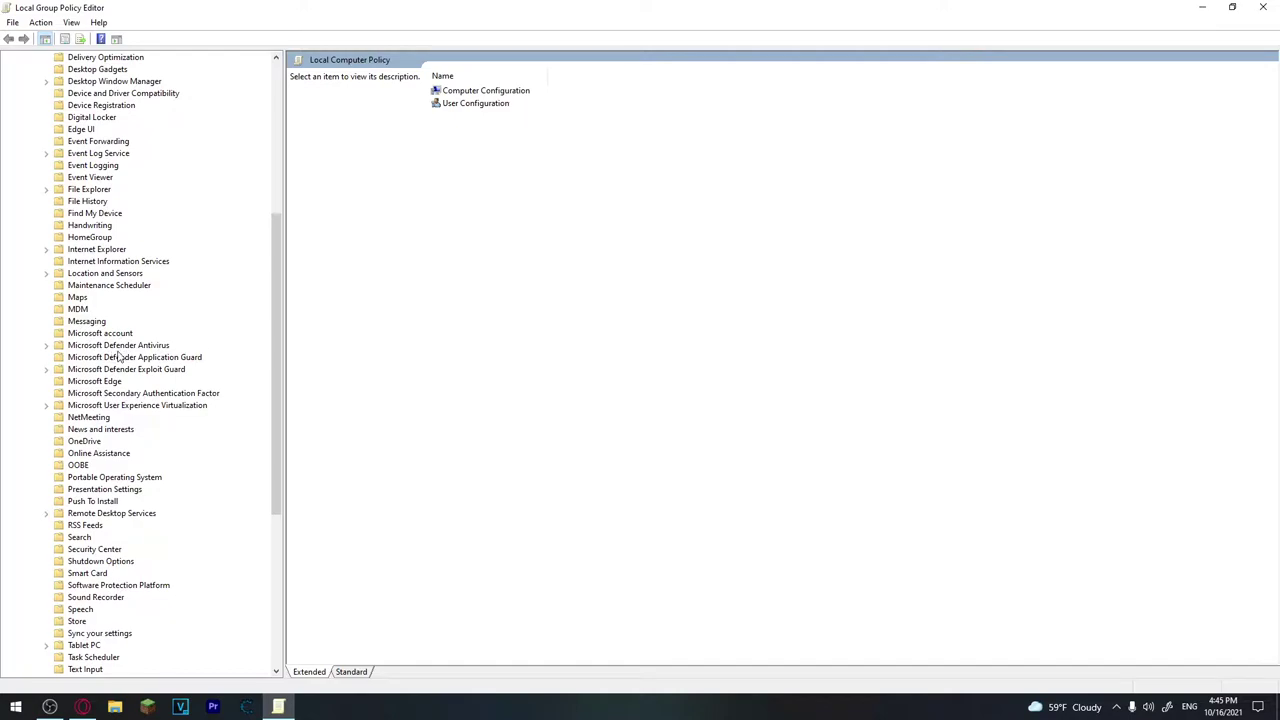
left_click(118, 346)
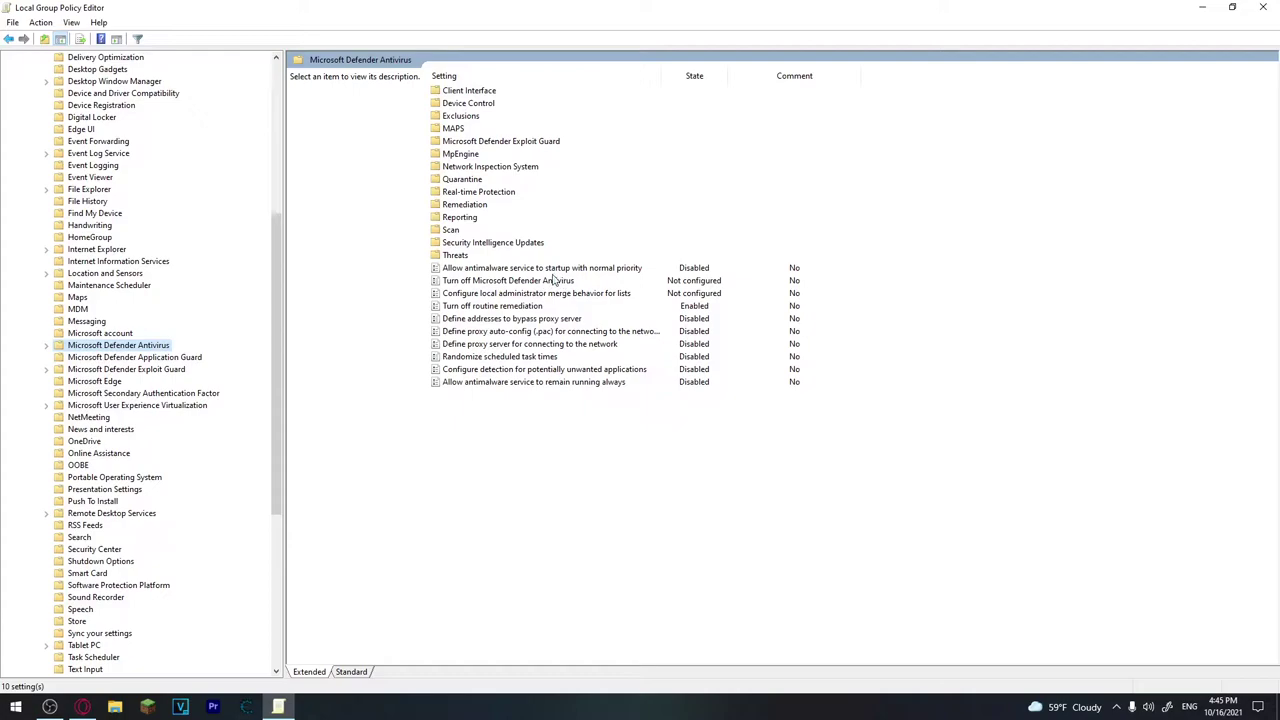
Set the Turn off Microsoft Defender Antivirus policy to Enabled and accept Turn off routine remediation as Enabled
left_click(512, 282)
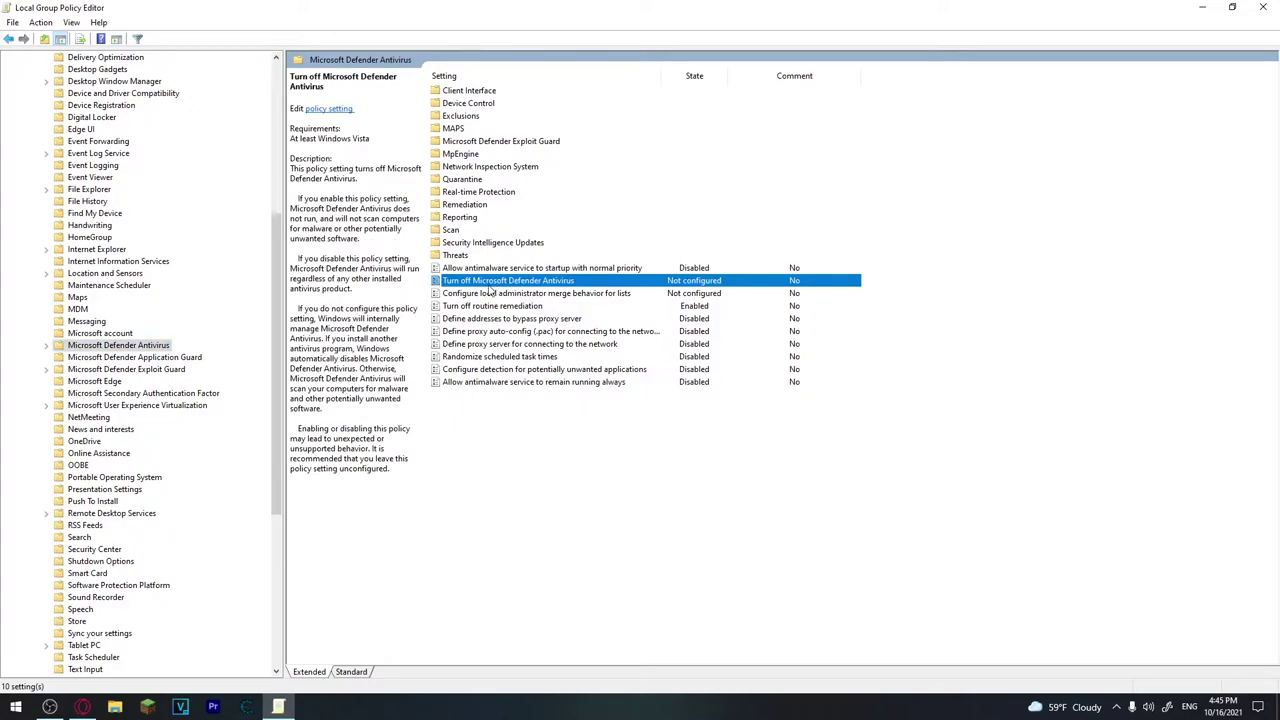
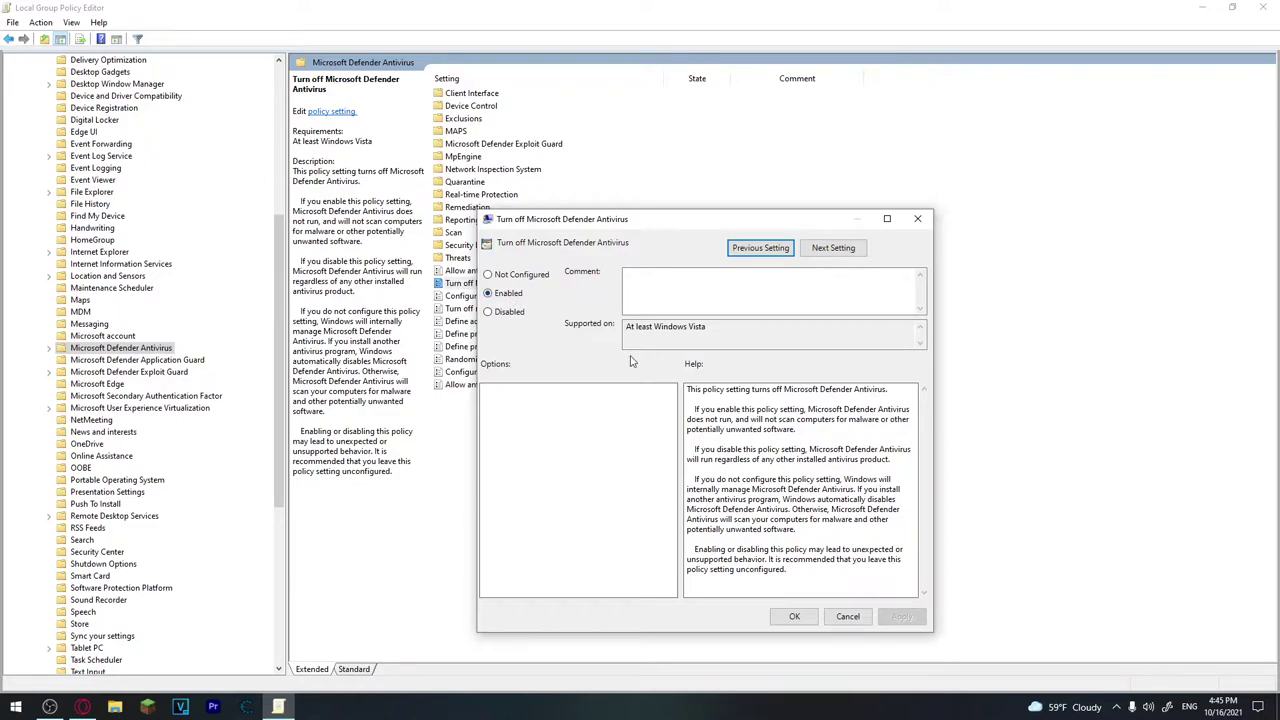
left_click(794, 616)
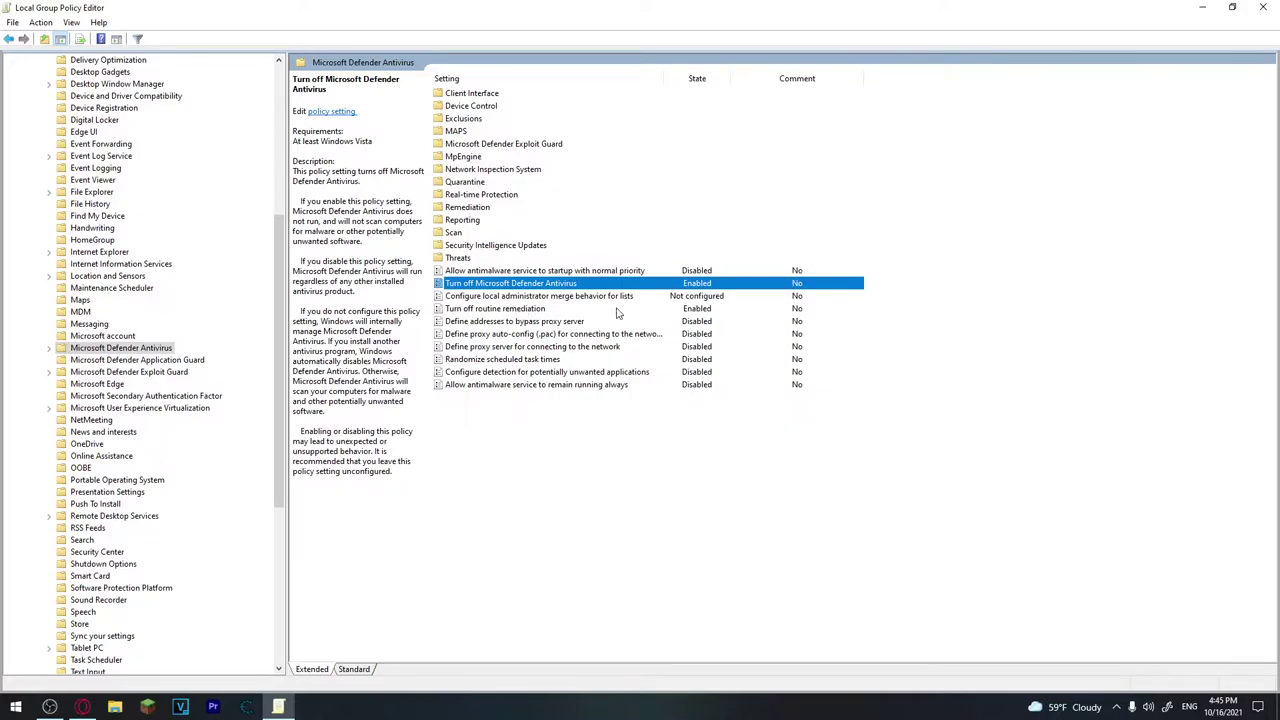
left_click(545, 309)
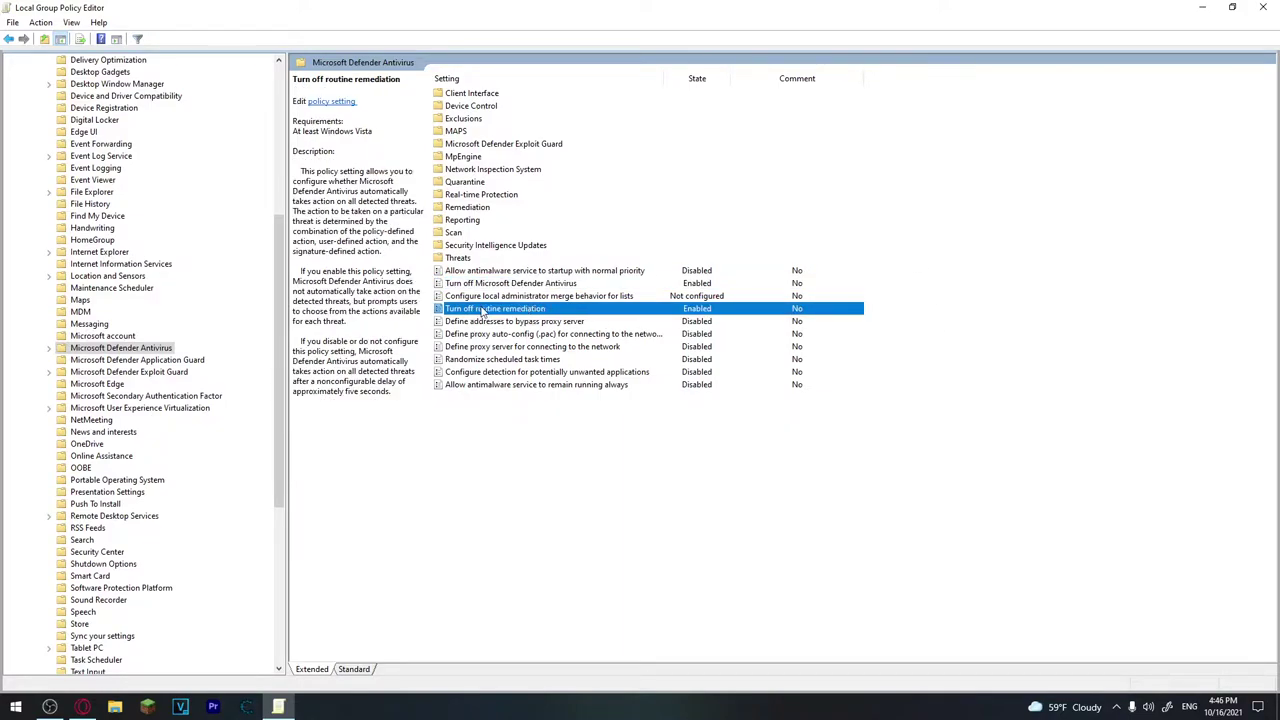
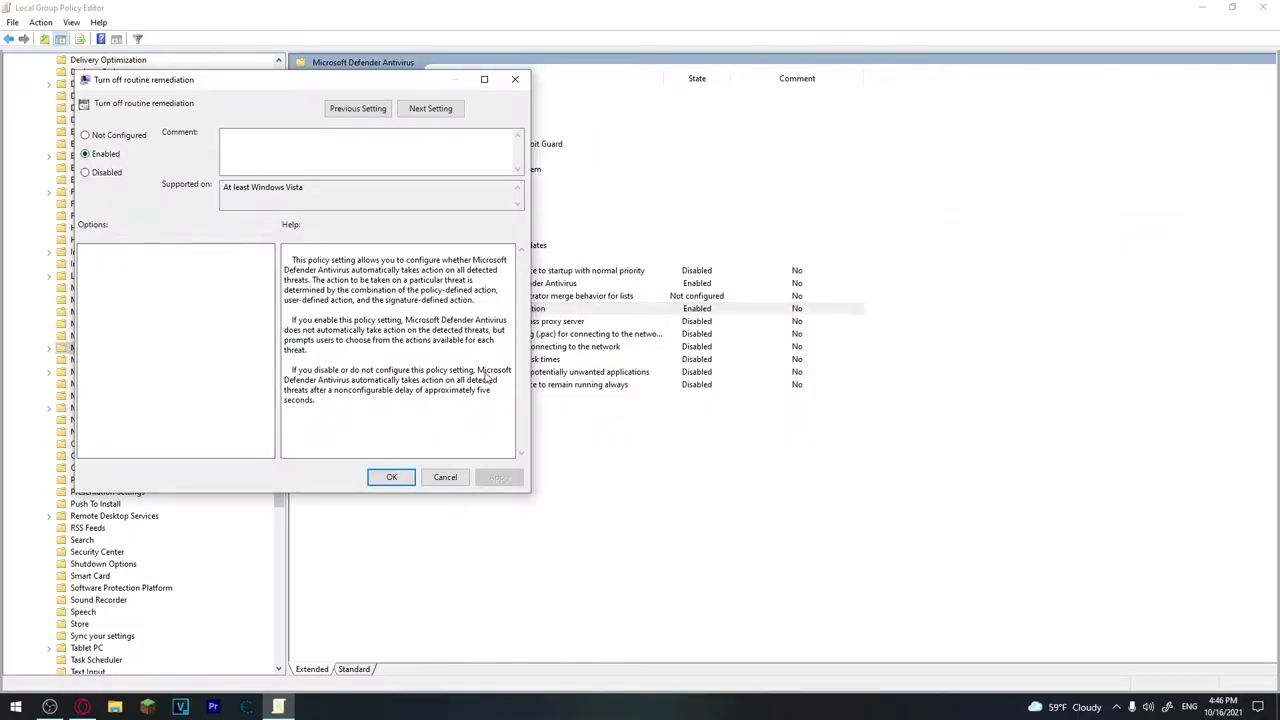
left_click(398, 478)
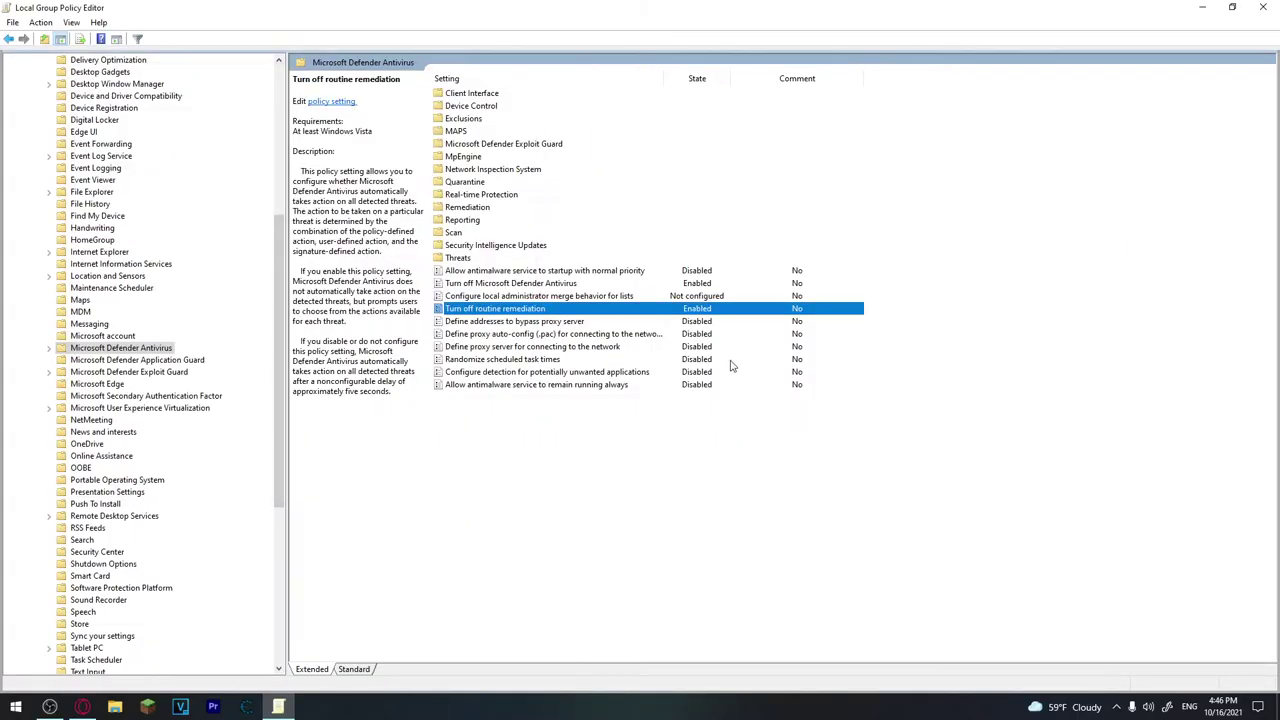
Accept Allow antimalware service to startup with normal priority as Disabled, and set Configure local administrator merge behavior for lists to Disabled
double_click(580, 270)
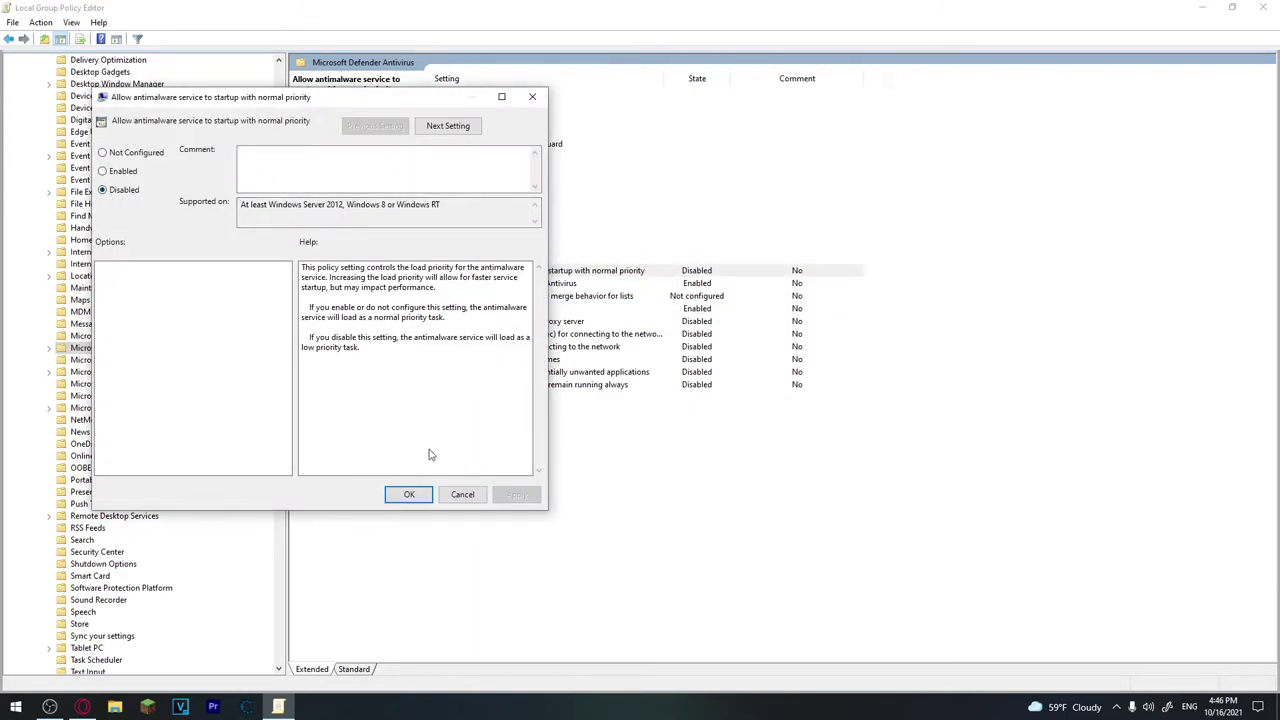
left_click(408, 495)
double_click(622, 295)
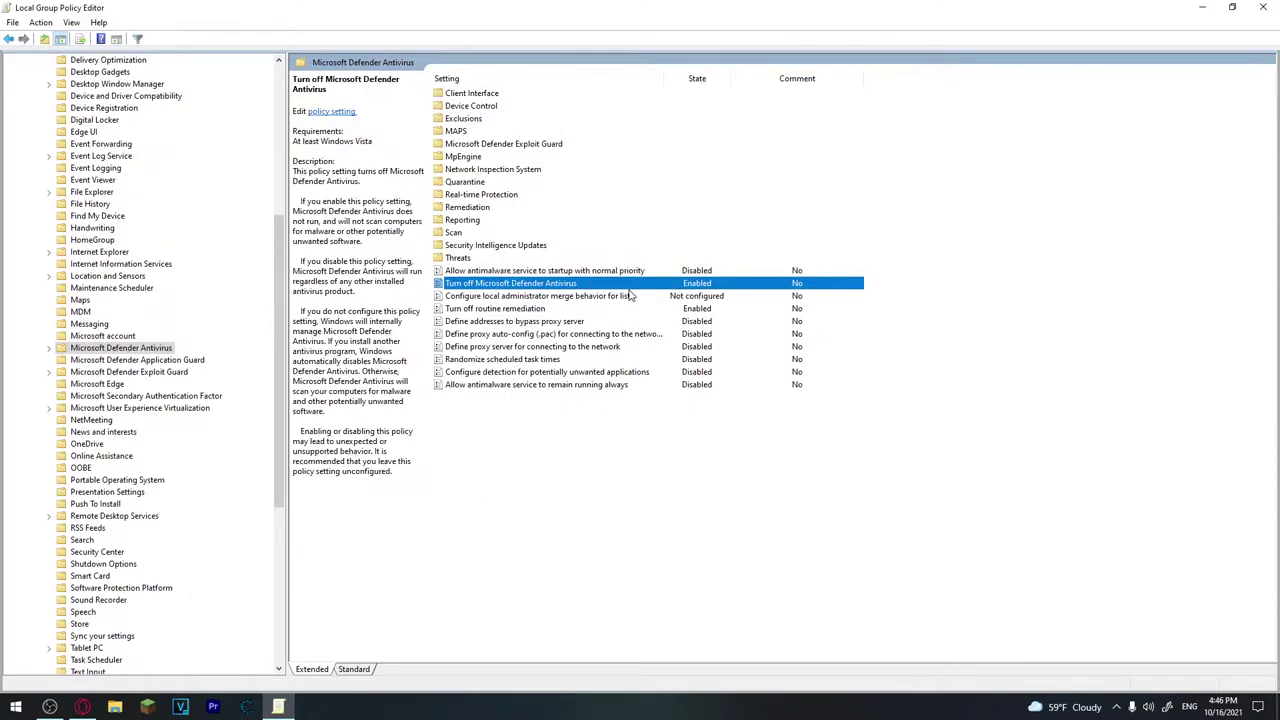
left_click(531, 514)
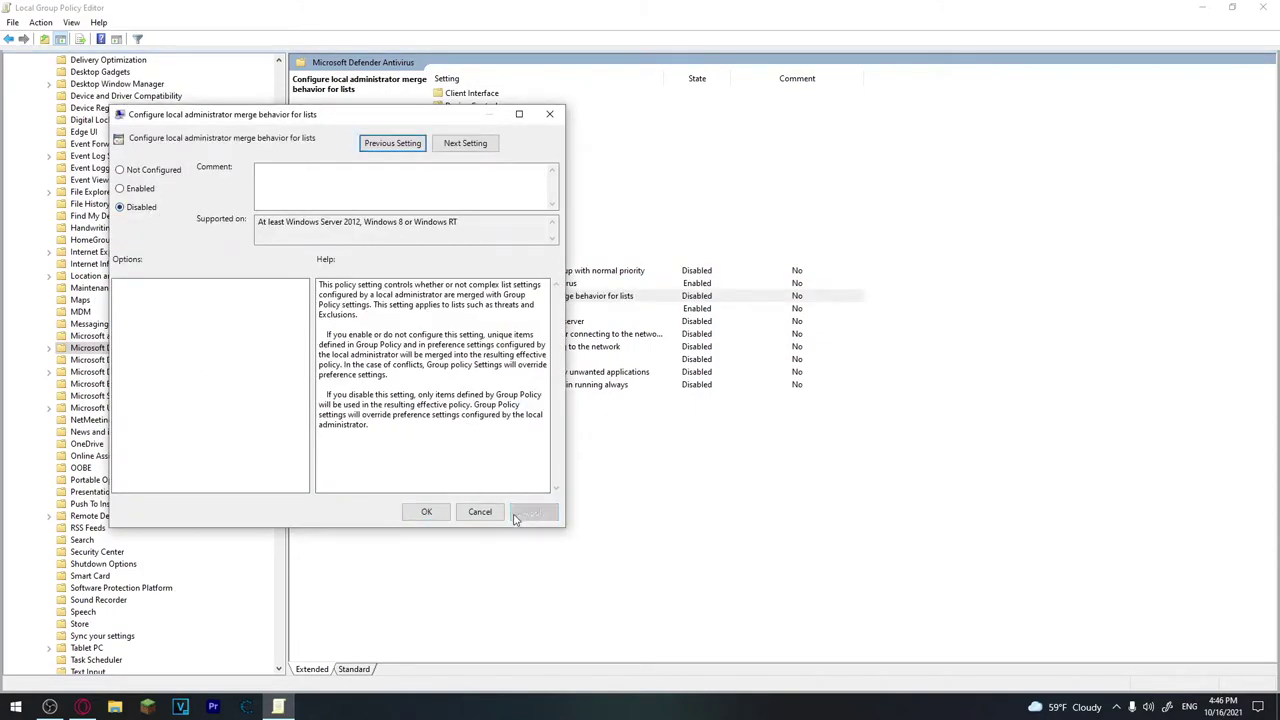
left_click(427, 513)
Review the policies from Define addresses to bypass proxy server through Allow antimalware service to remain running always
double_click(685, 323)
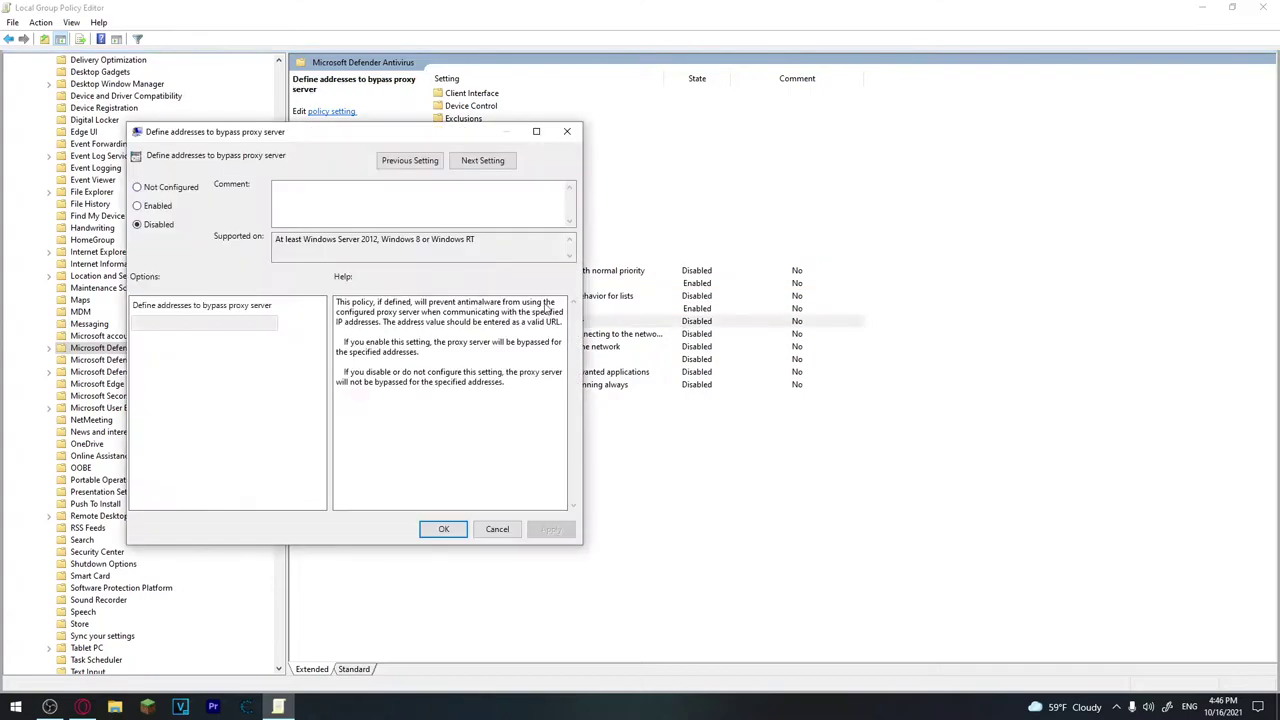
left_click(495, 162)
left_click(495, 162)
left_click(495, 162)
left_click(495, 162)
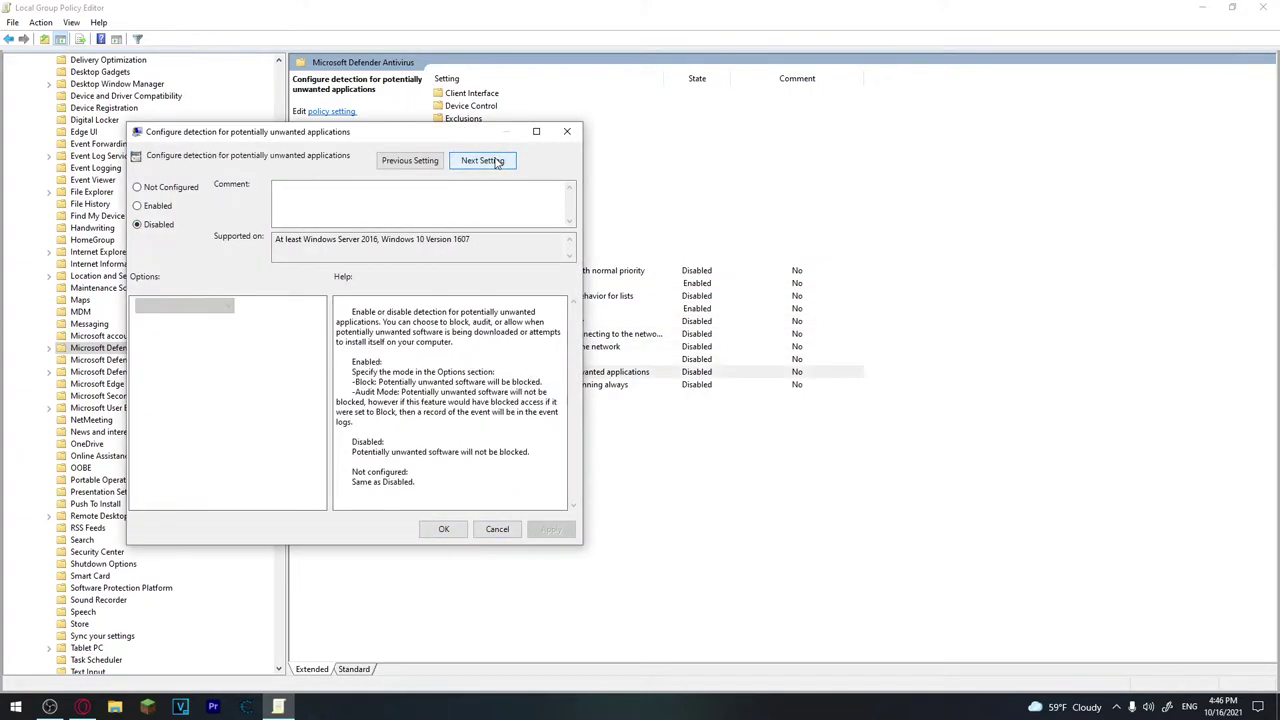
left_click(495, 162)
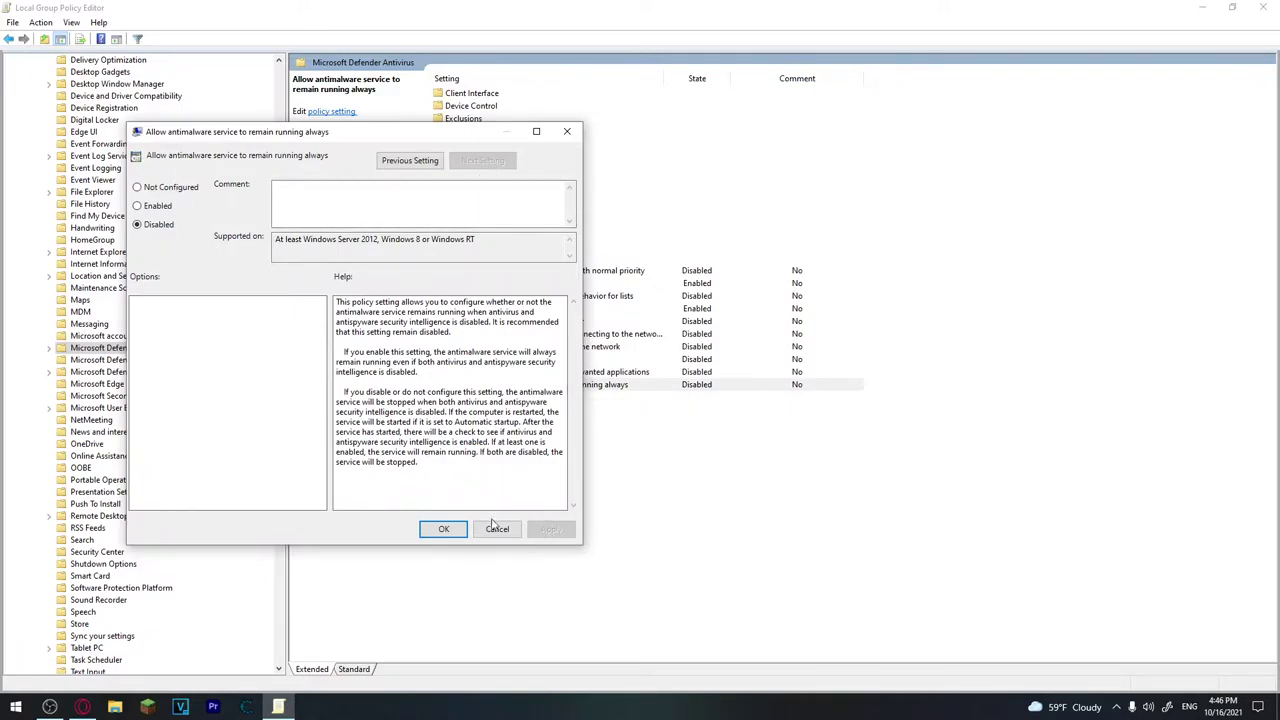
left_click(444, 529)
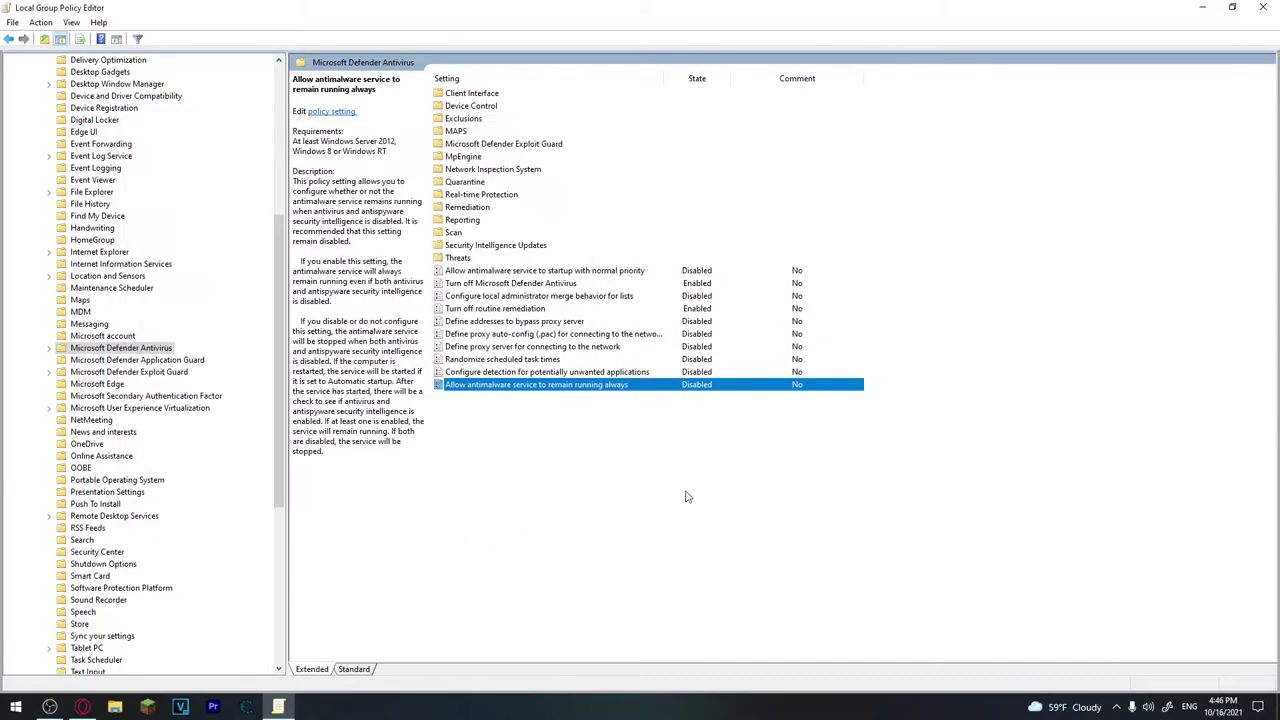
In the Client Interface policies, set Suppress all notifications to Disabled and apply it
double_click(490, 93)
left_click(537, 95)
double_click(537, 93)
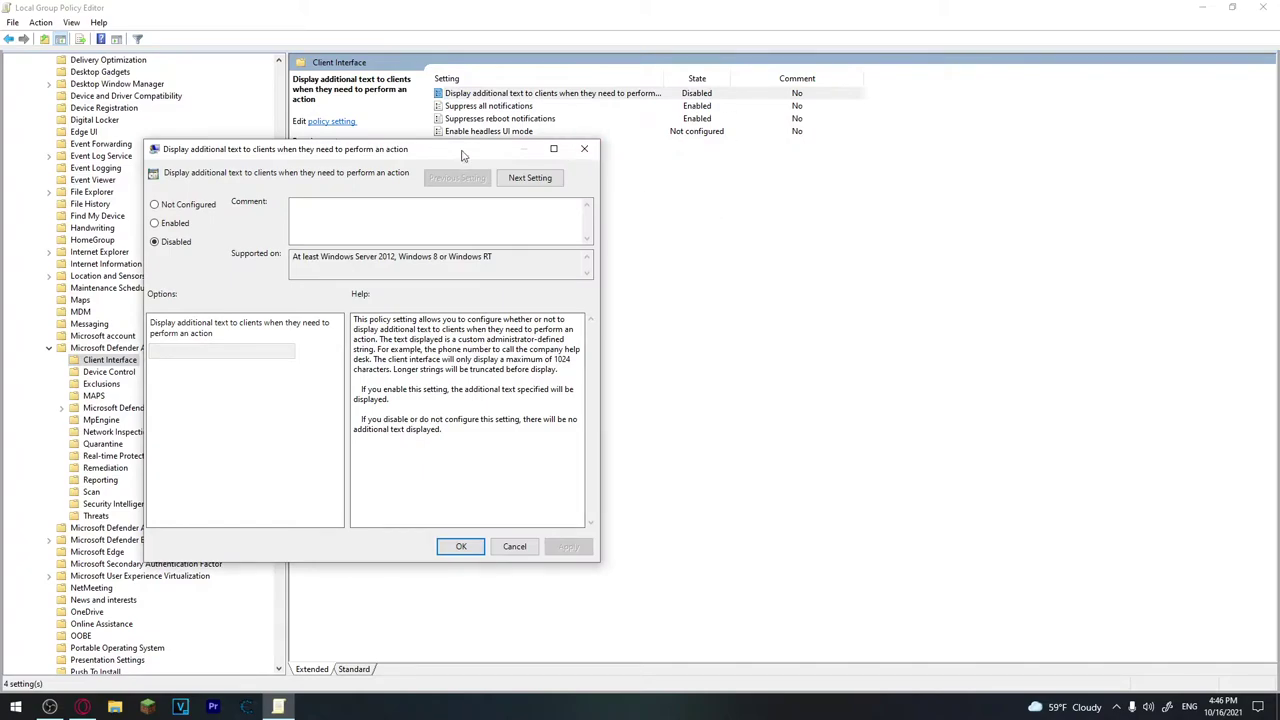
left_click(545, 184)
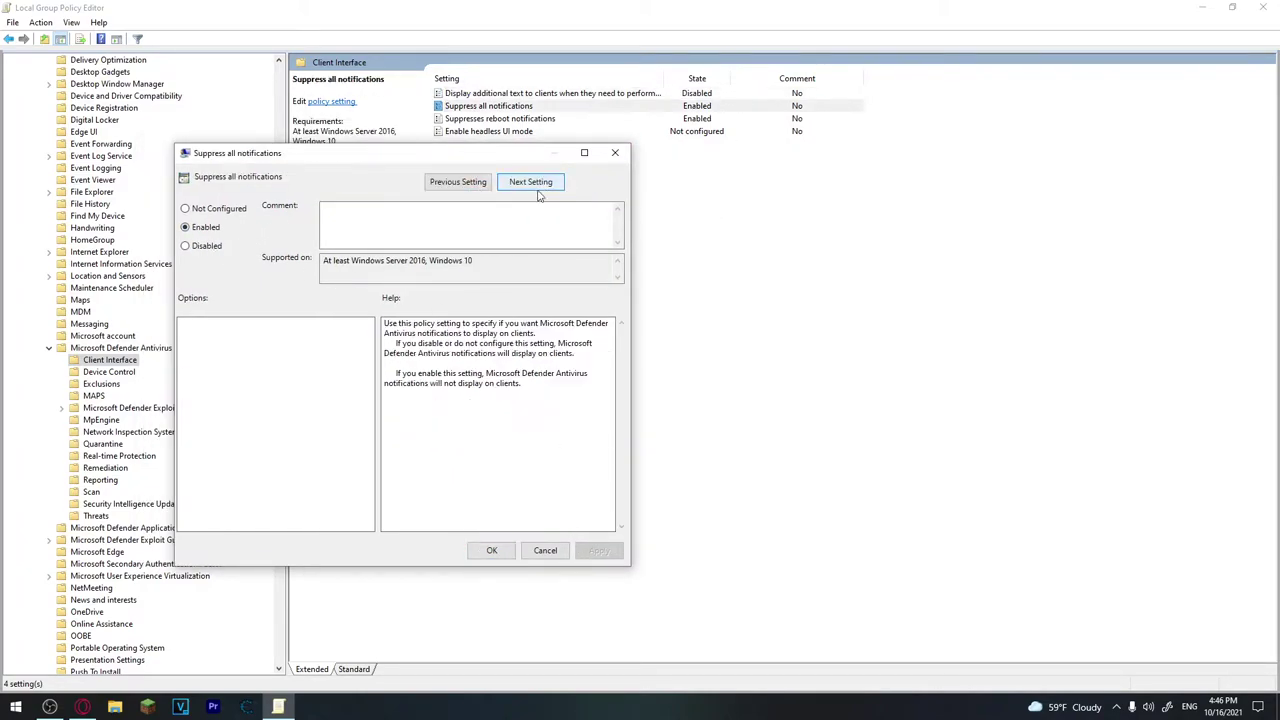
left_click(200, 246)
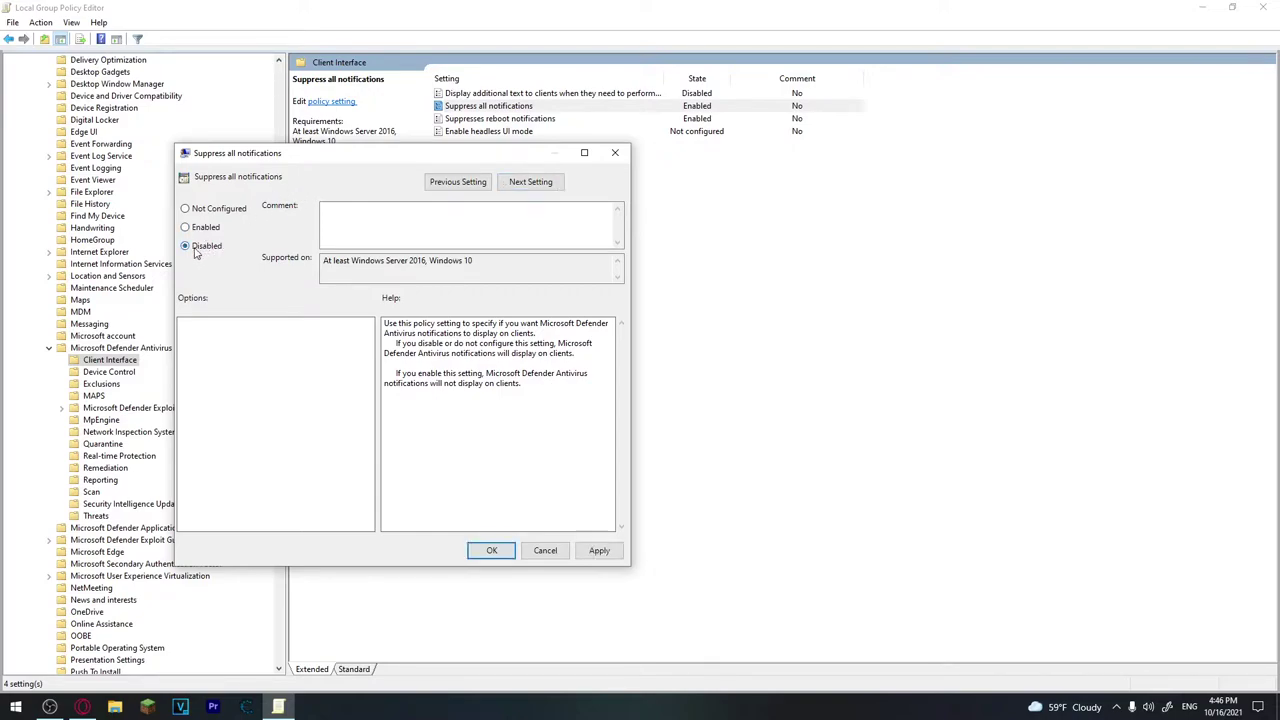
left_click(600, 550)
Set the Suppresses reboot notifications policy to Disabled and apply it
left_click(530, 181)
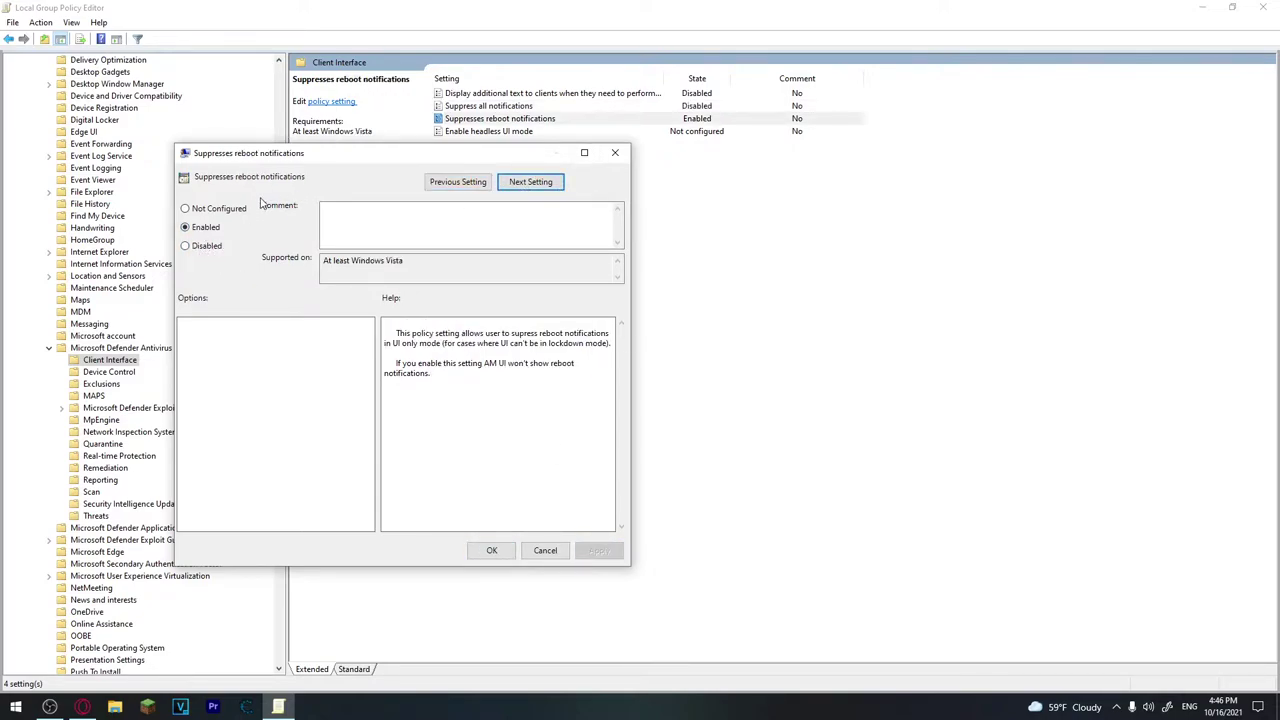
left_click(205, 246)
left_click(599, 550)
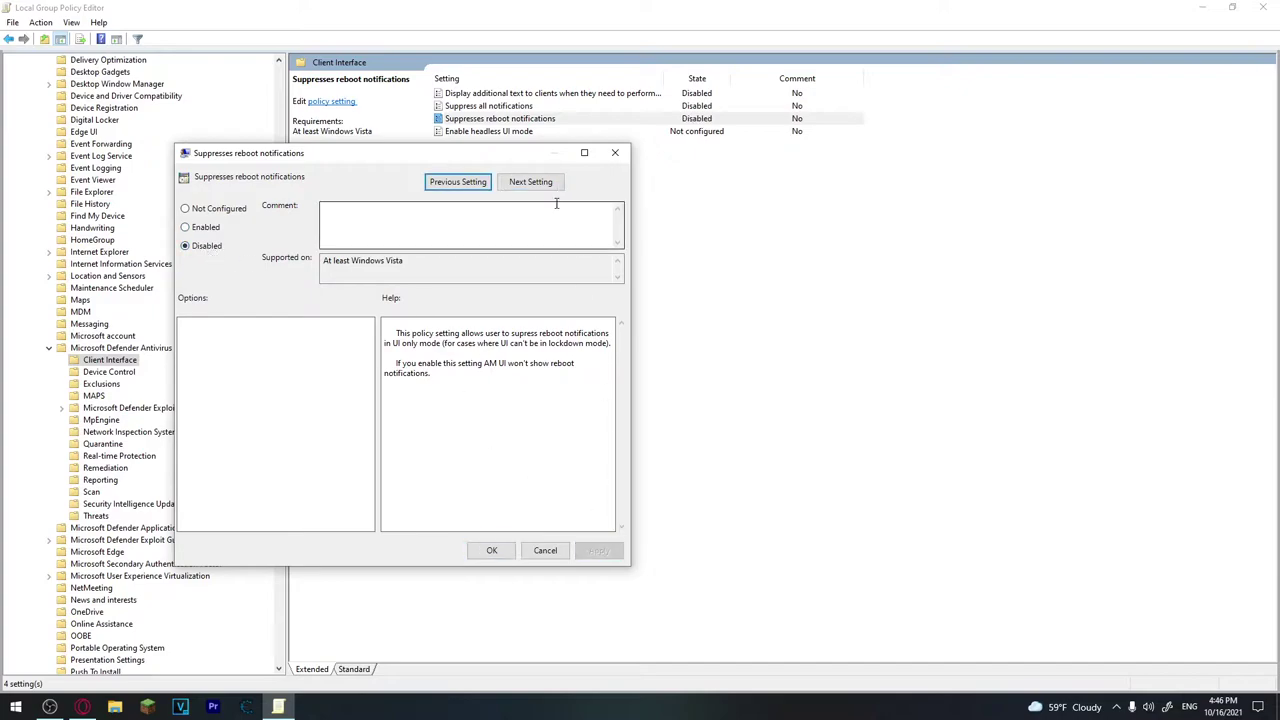
Set the Enable headless UI mode policy to Disabled, apply it and close the policy dialog
left_click(531, 181)
left_click(208, 248)
left_click(599, 550)
left_click(491, 550)
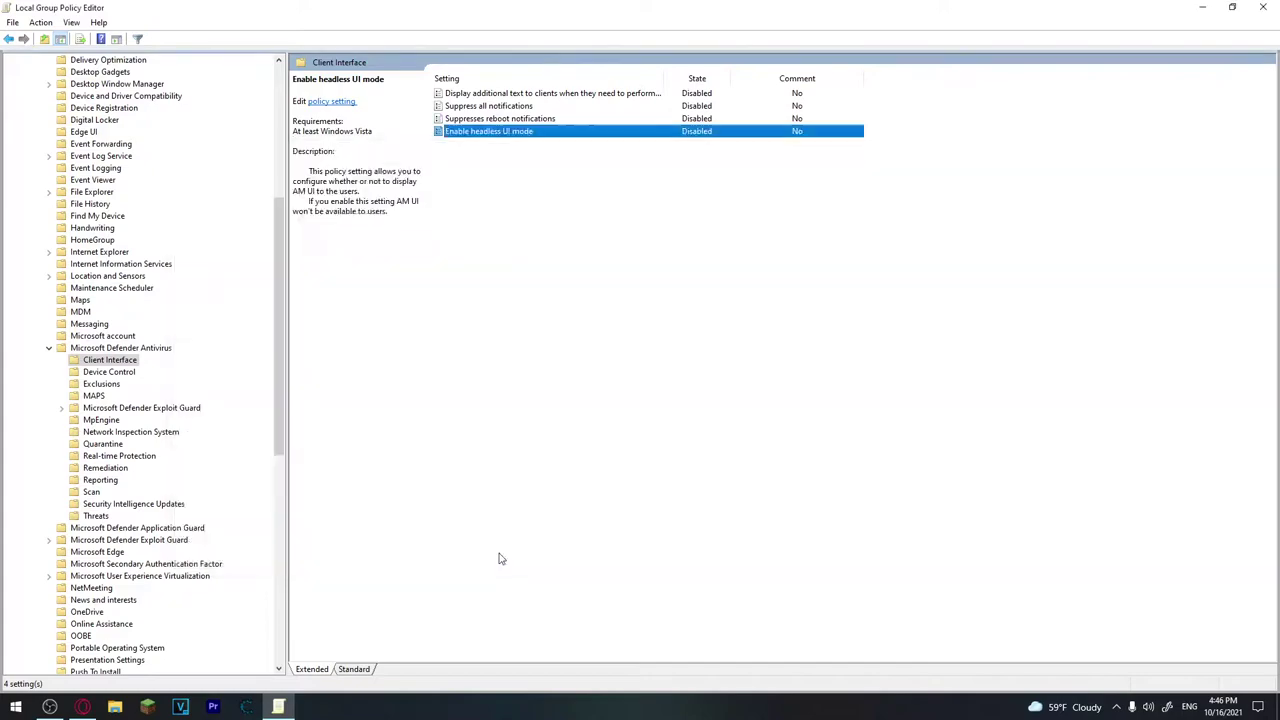
In the Real-time Protection policies, accept Turn off real-time protection as Enabled
left_click(120, 374)
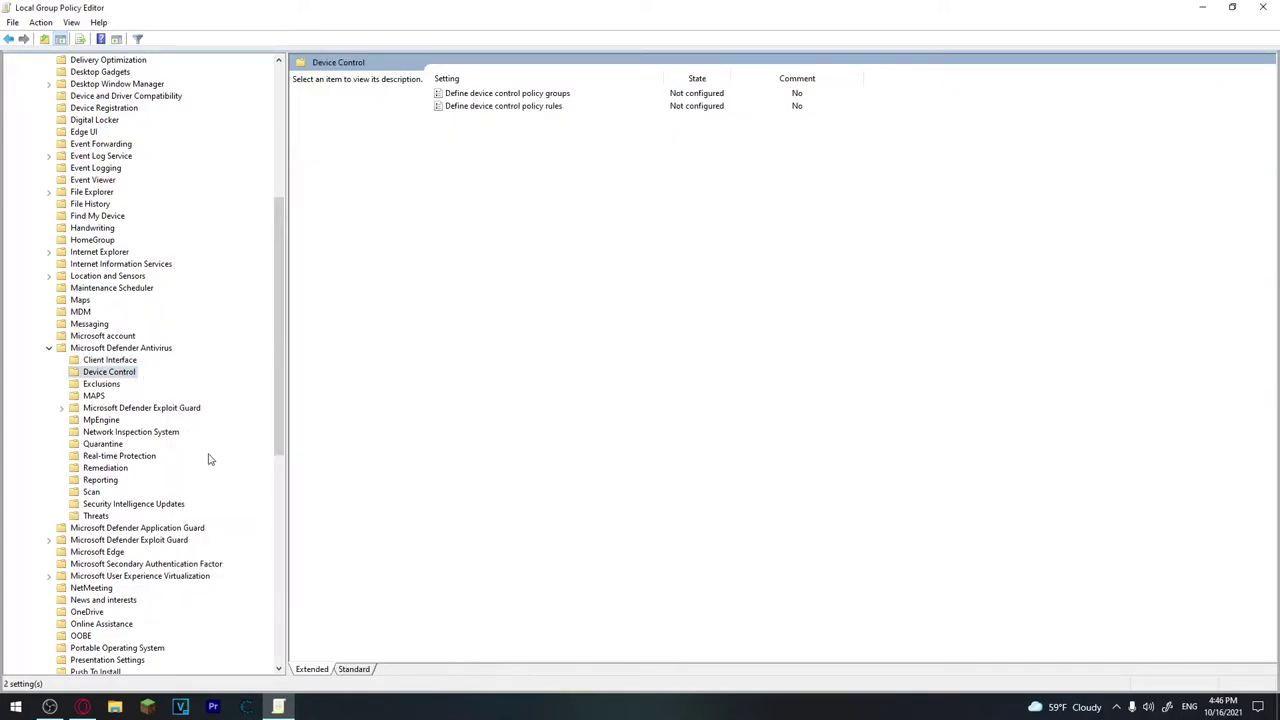
left_click(140, 457)
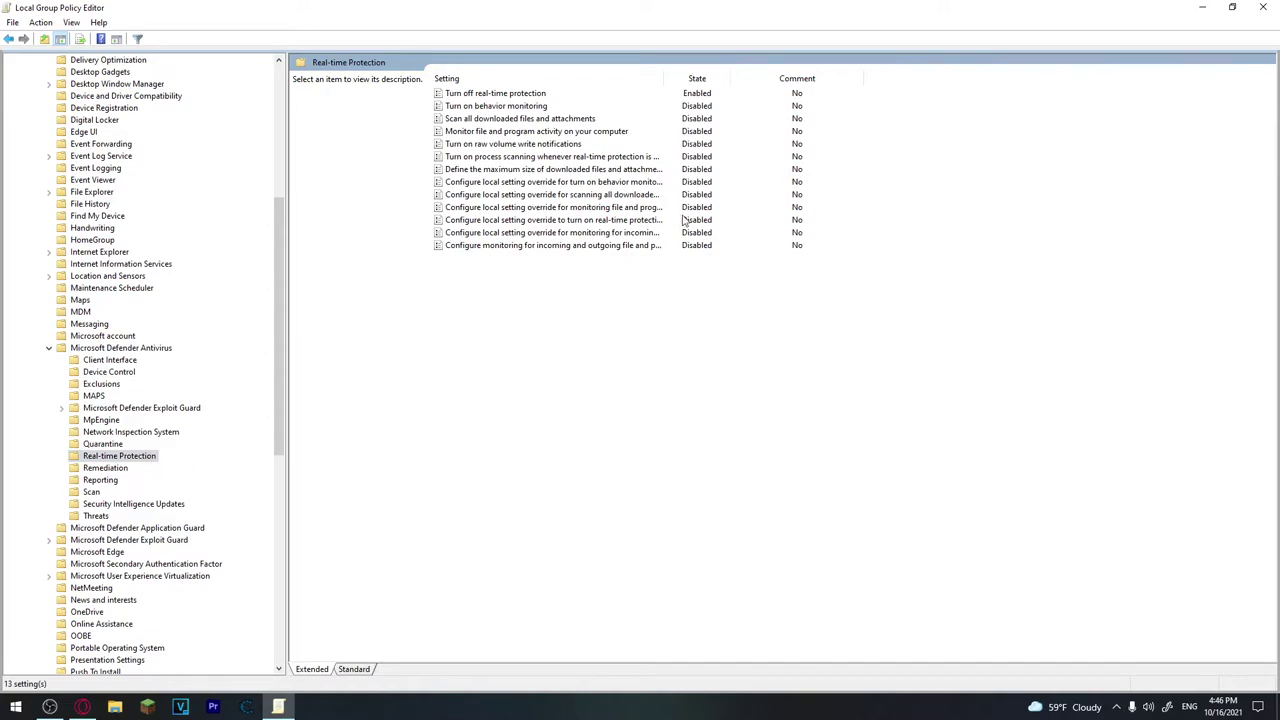
left_click(511, 94)
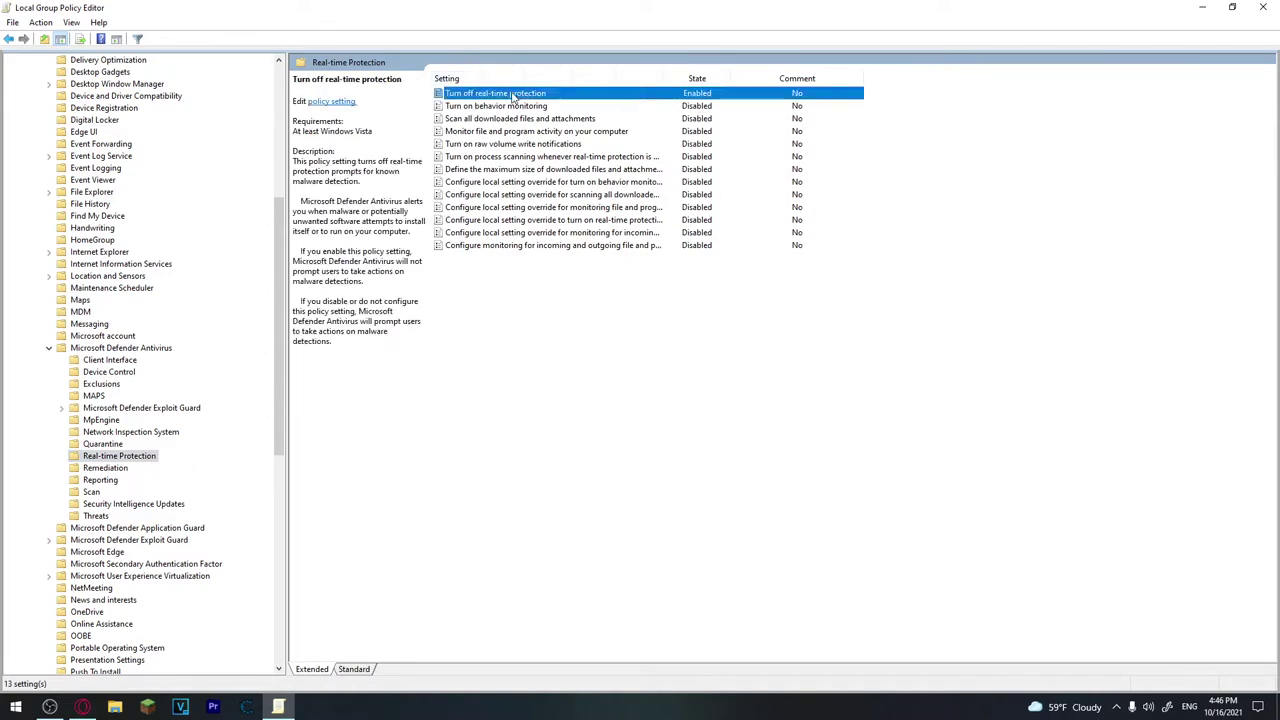
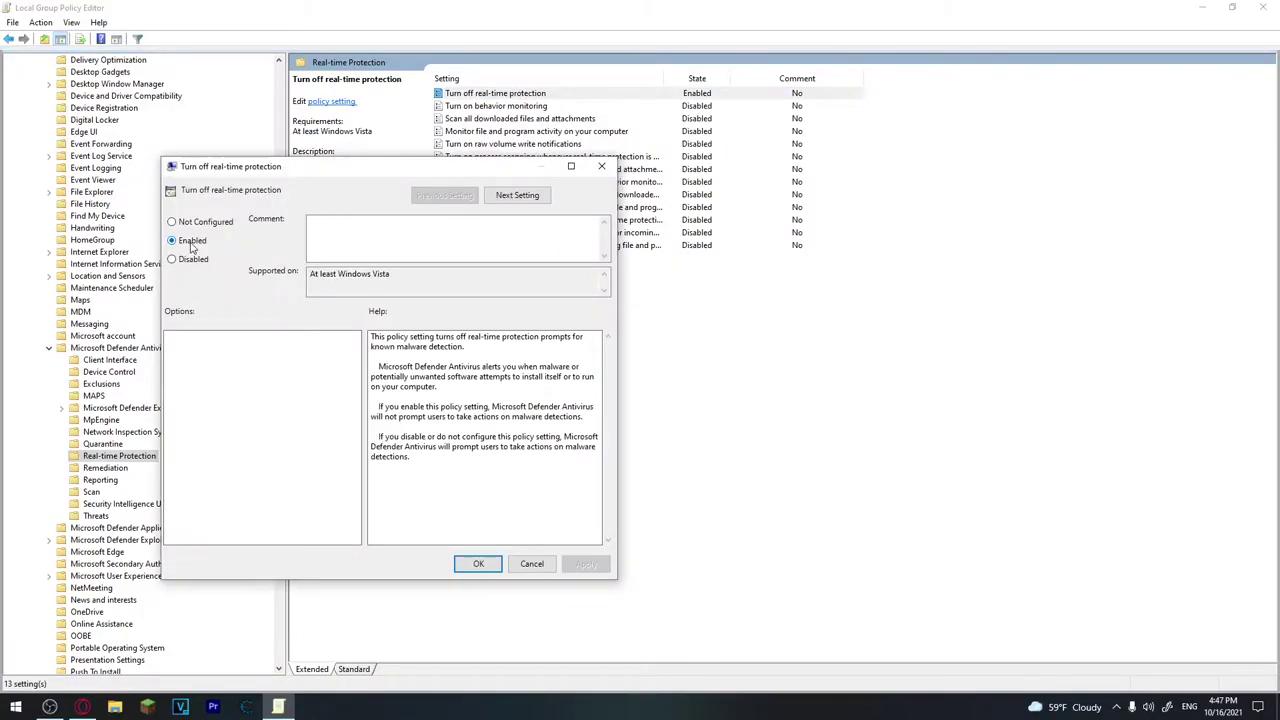
left_click(479, 565)
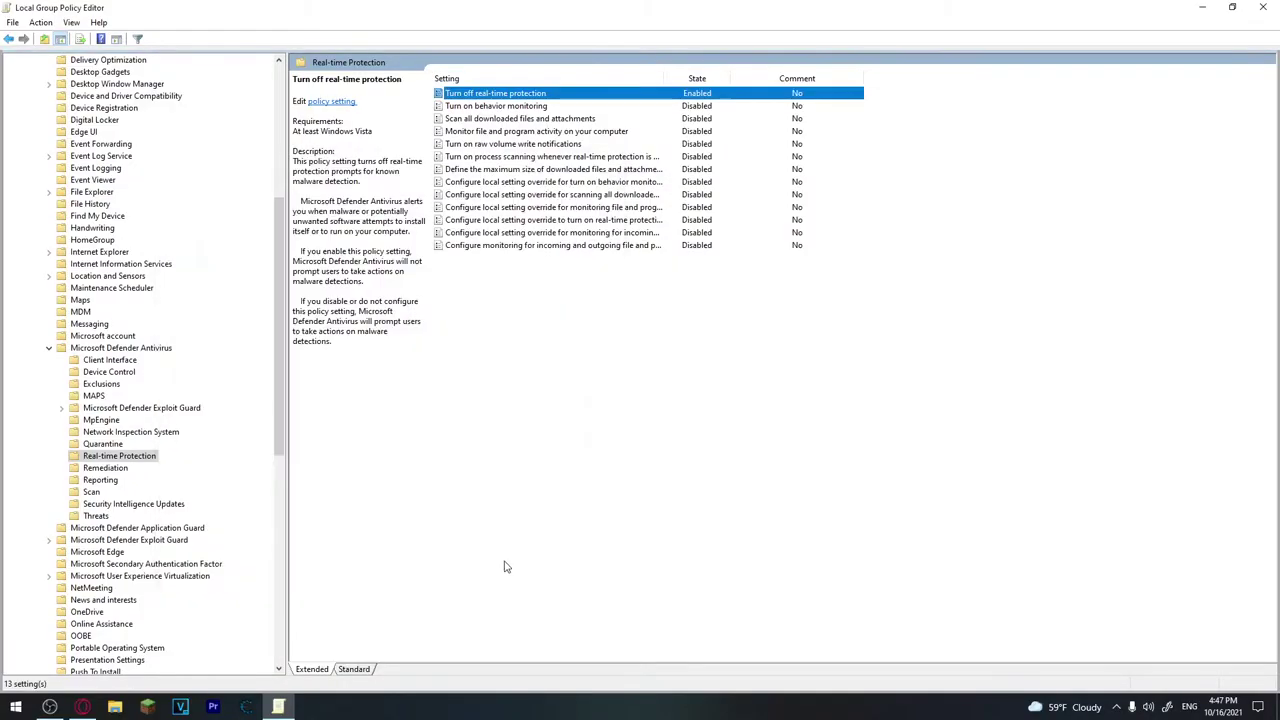
Review the Turn on behavior monitoring policy and the Remediation, Reporting, Scan and Threats policies of Microsoft Defender Antivirus
double_click(692, 108)
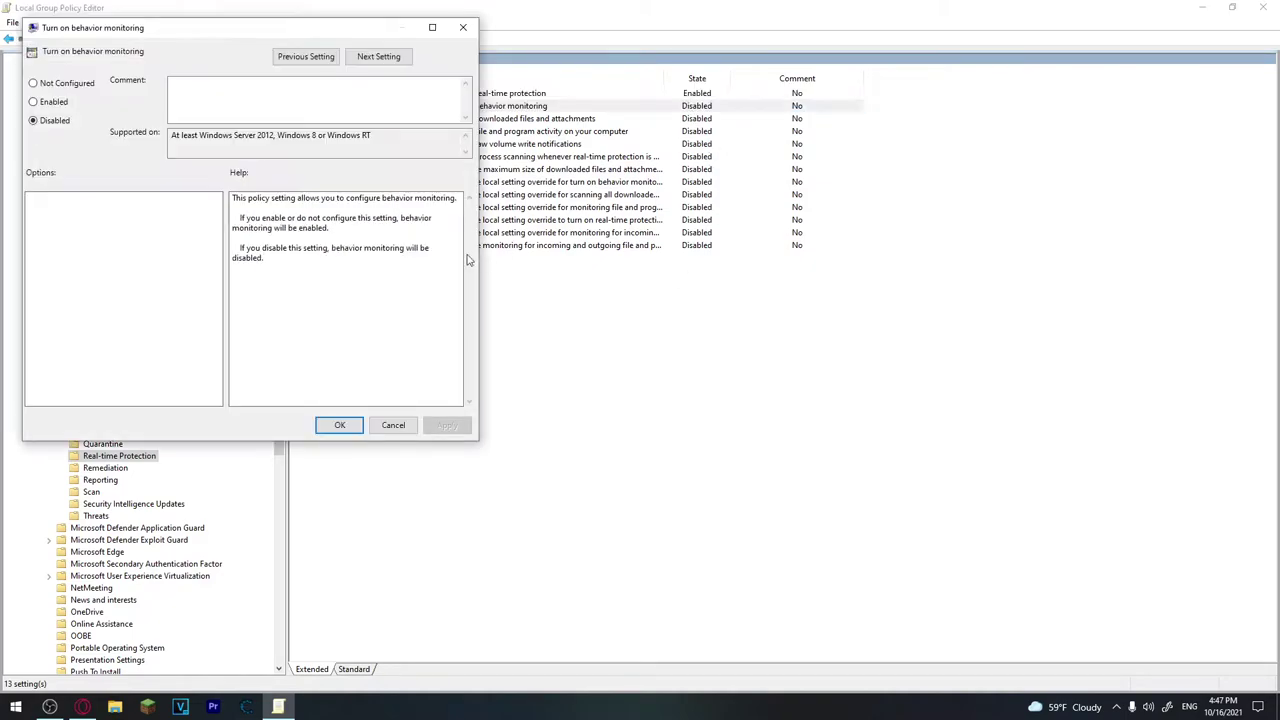
left_click(381, 425)
left_click(105, 468)
left_click(100, 480)
left_click(92, 492)
left_click(96, 516)
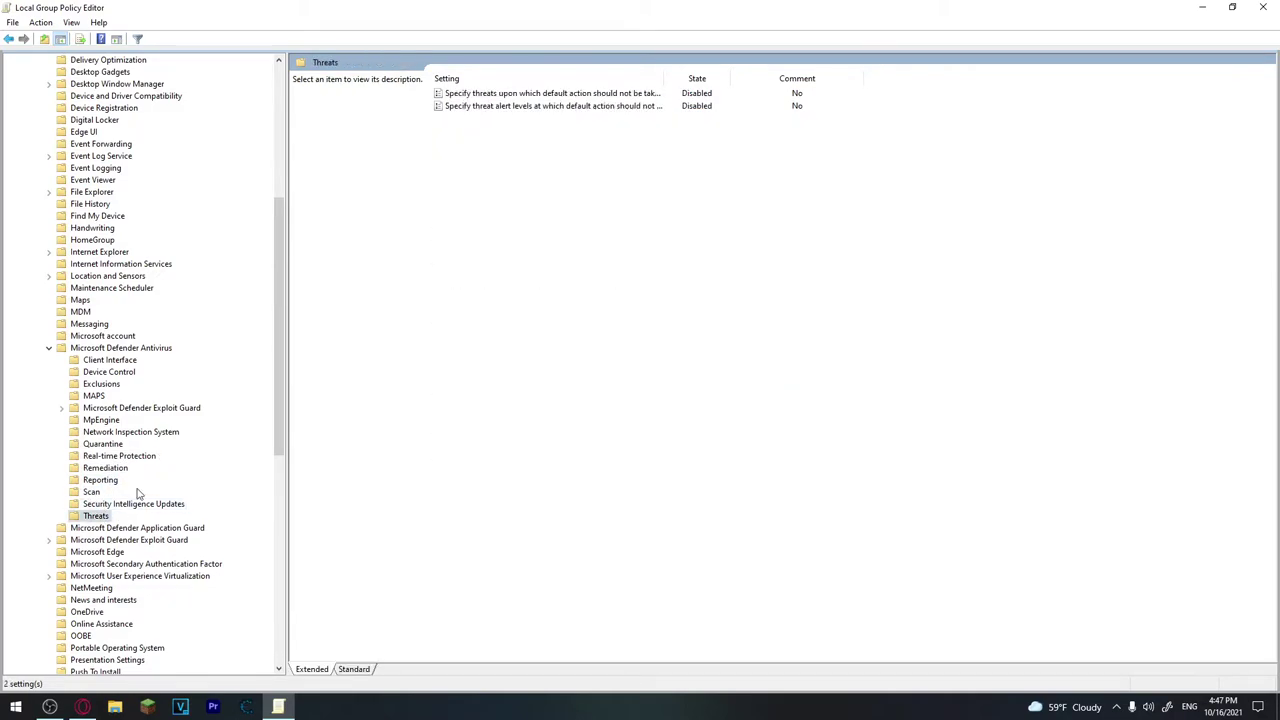
Collapse Microsoft Defender Antivirus and examine the Microsoft Defender Application Guard policies
left_click(49, 347)
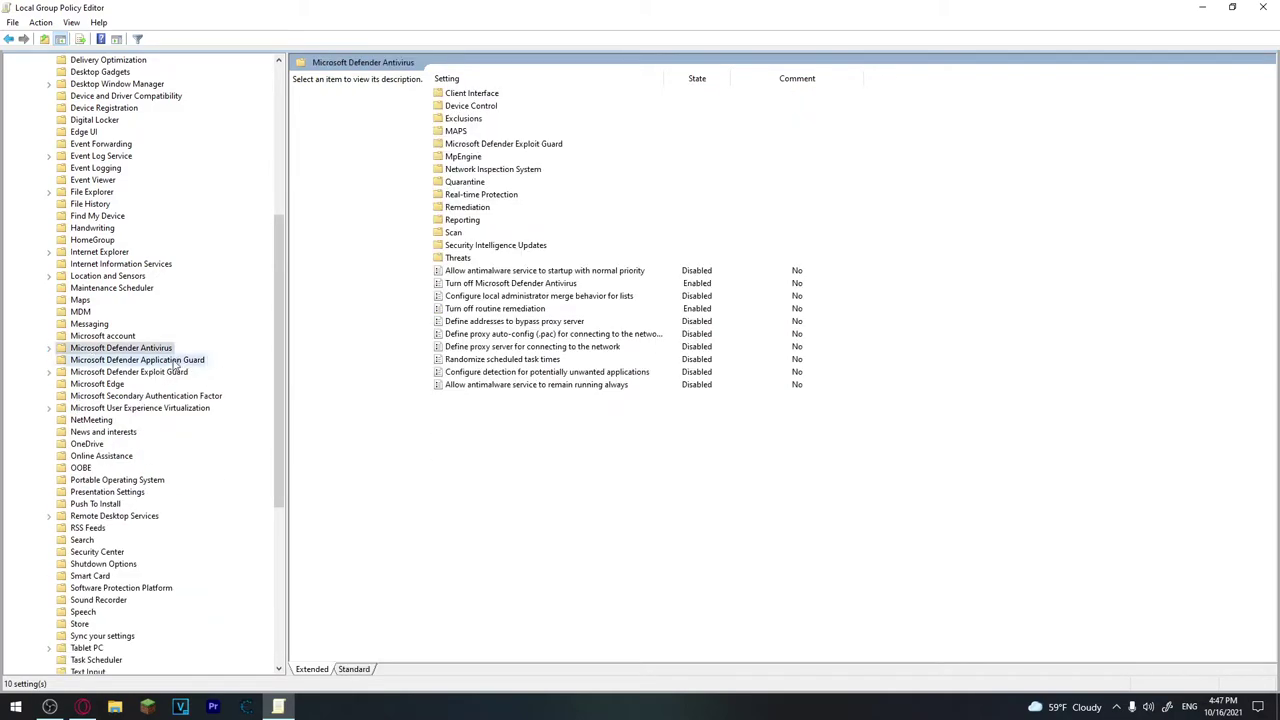
left_click(150, 360)
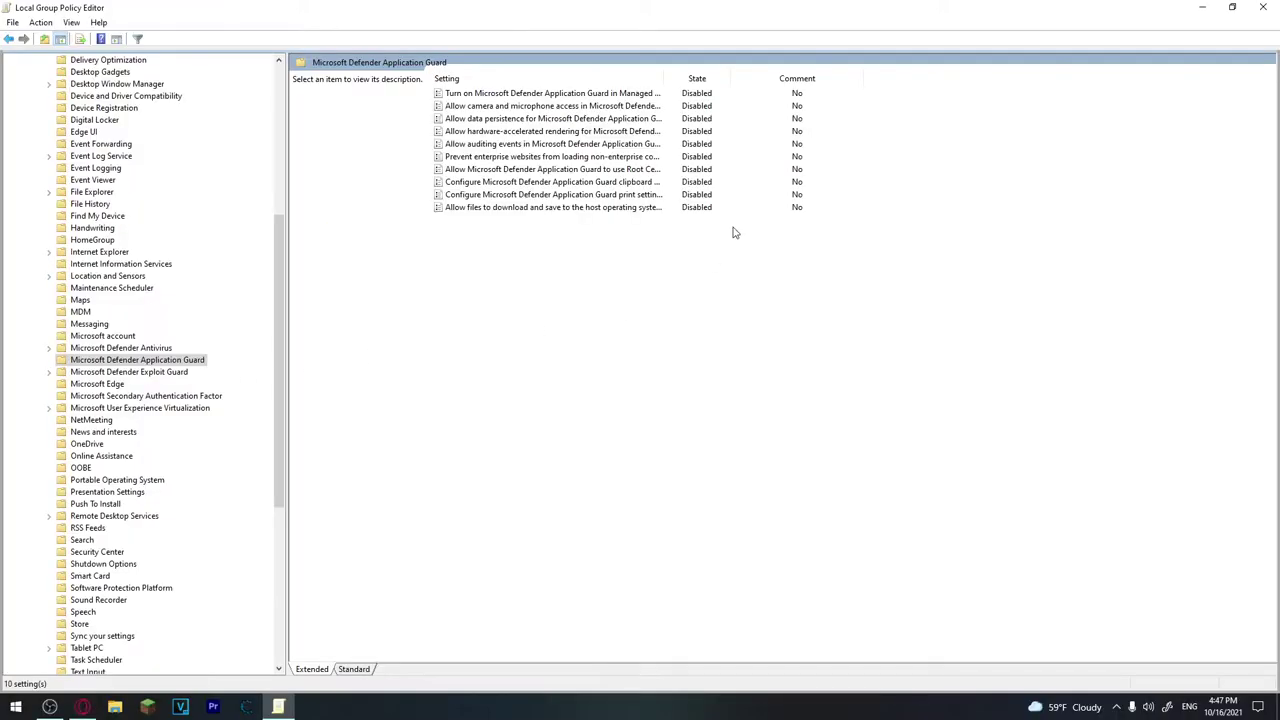
left_click(700, 96)
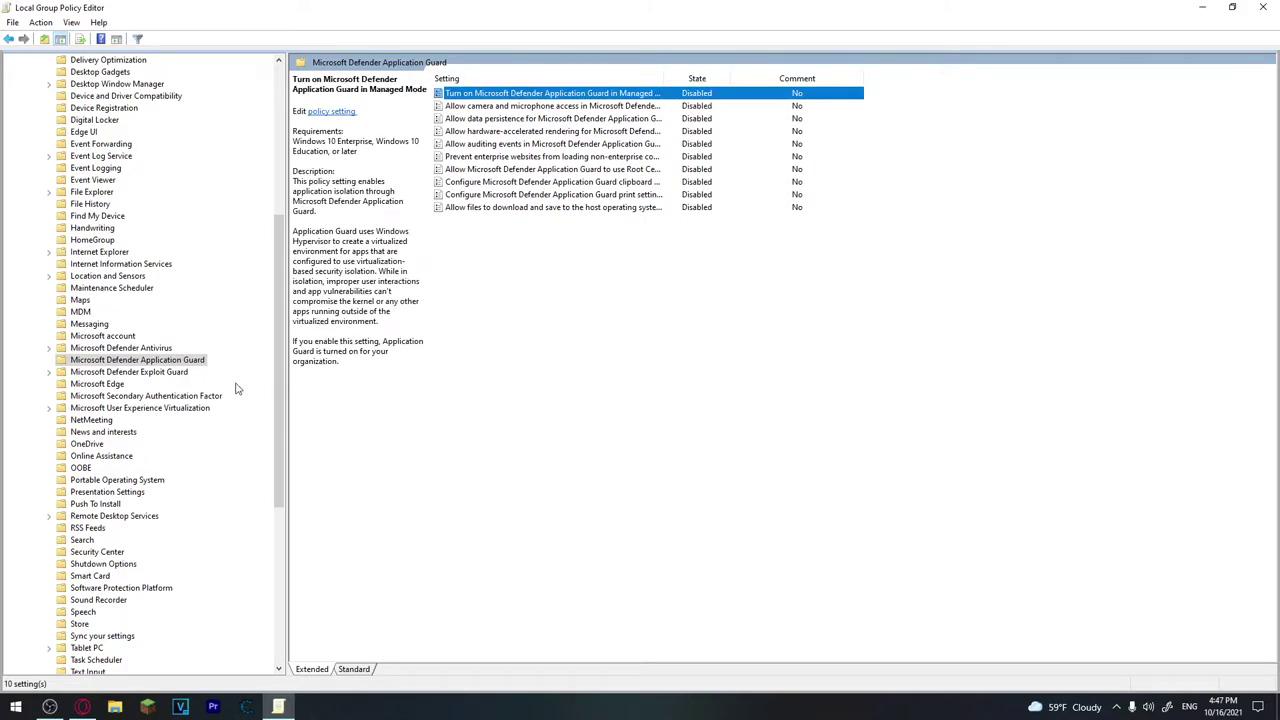
In the Windows Update policies, set the Do not display 'Install Updates and Shut Down' option policy to Disabled and apply it
left_click_drag(282, 361, 282, 367)
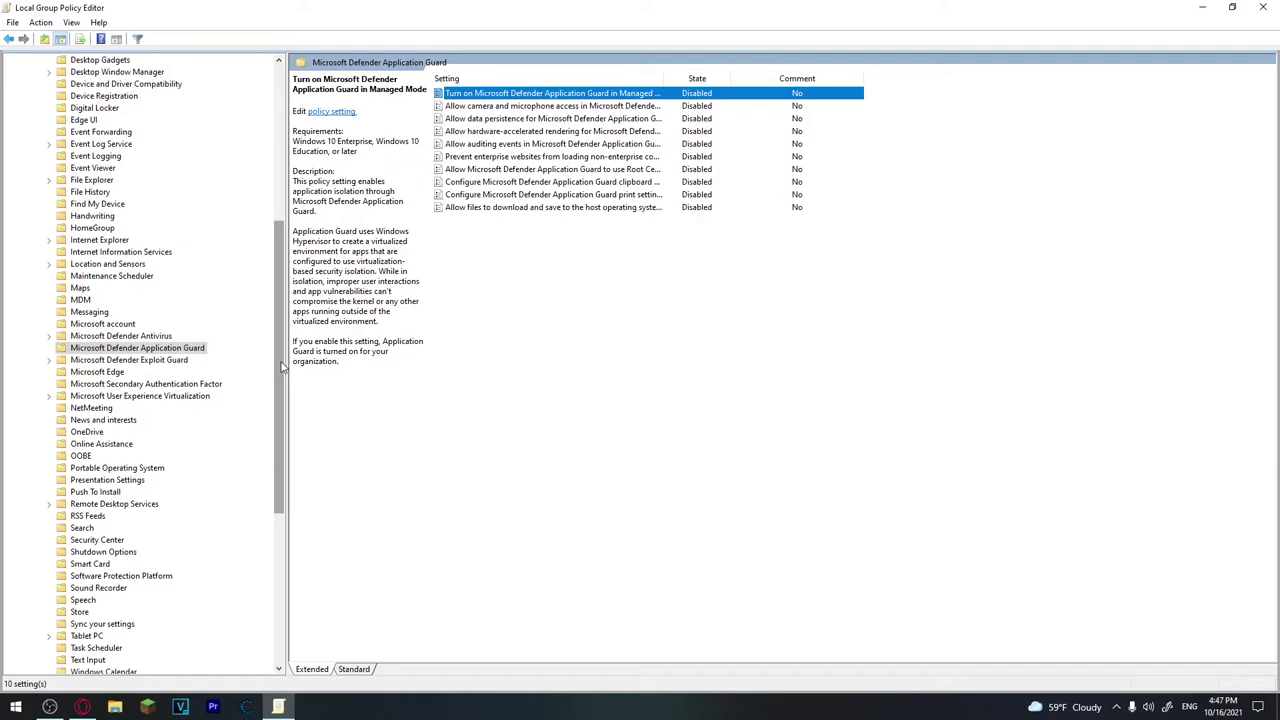
left_click_drag(283, 345, 285, 510)
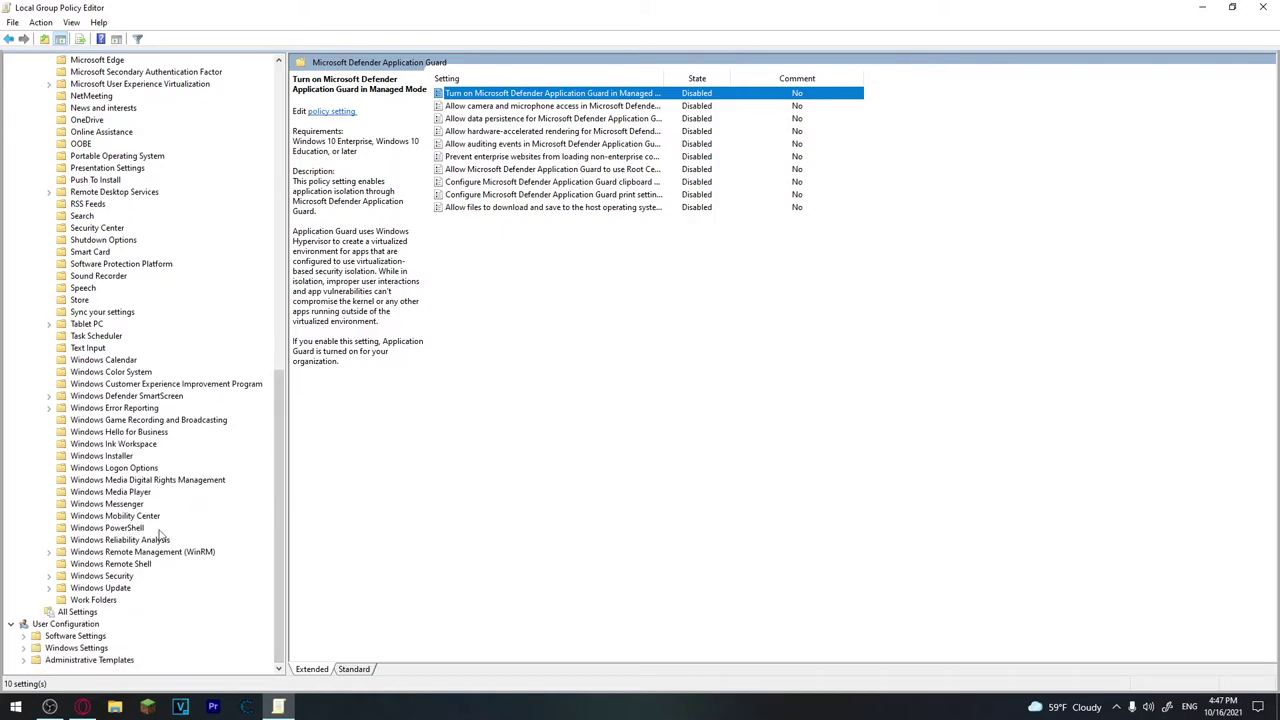
left_click(110, 588)
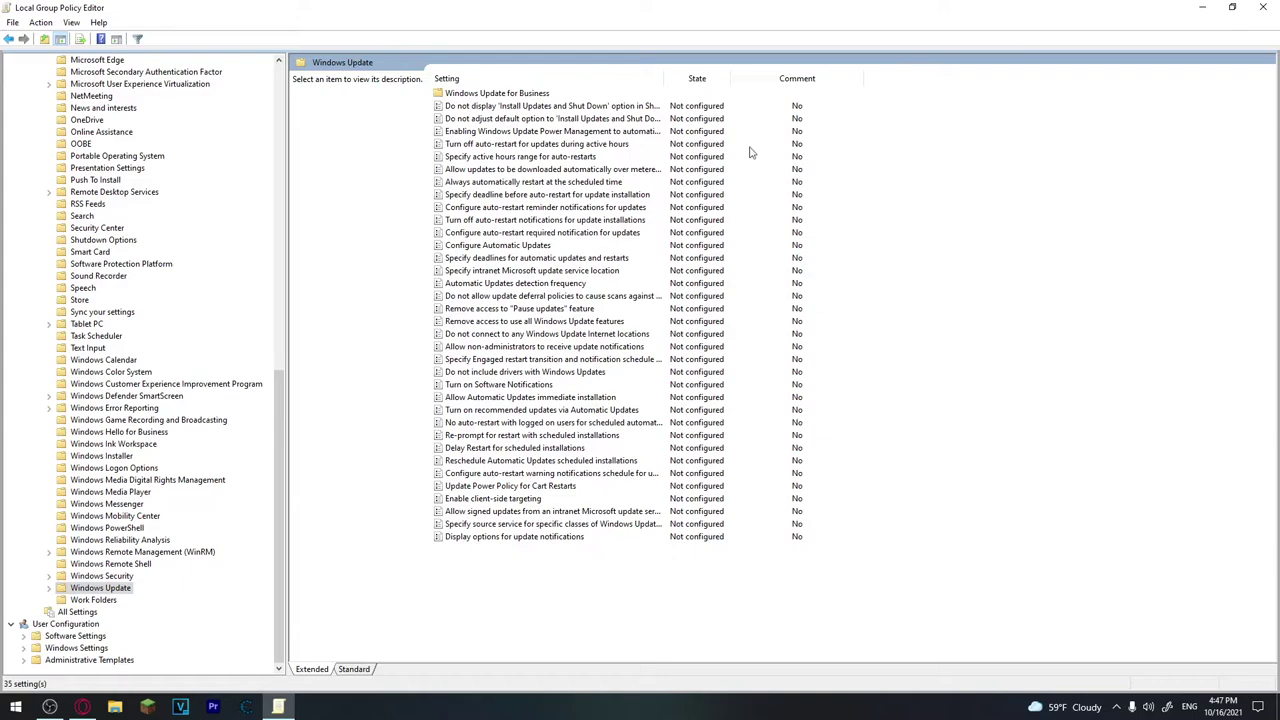
double_click(548, 108)
left_click(79, 155)
left_click(465, 443)
Set the default 'Install Updates and Shut Down' option adjustment and Windows Update Power Management wake-up policies to Disabled, applying each
key("alt+n")
key("alt+d")
key("alt+a")
key("alt+n")
key("alt+d")
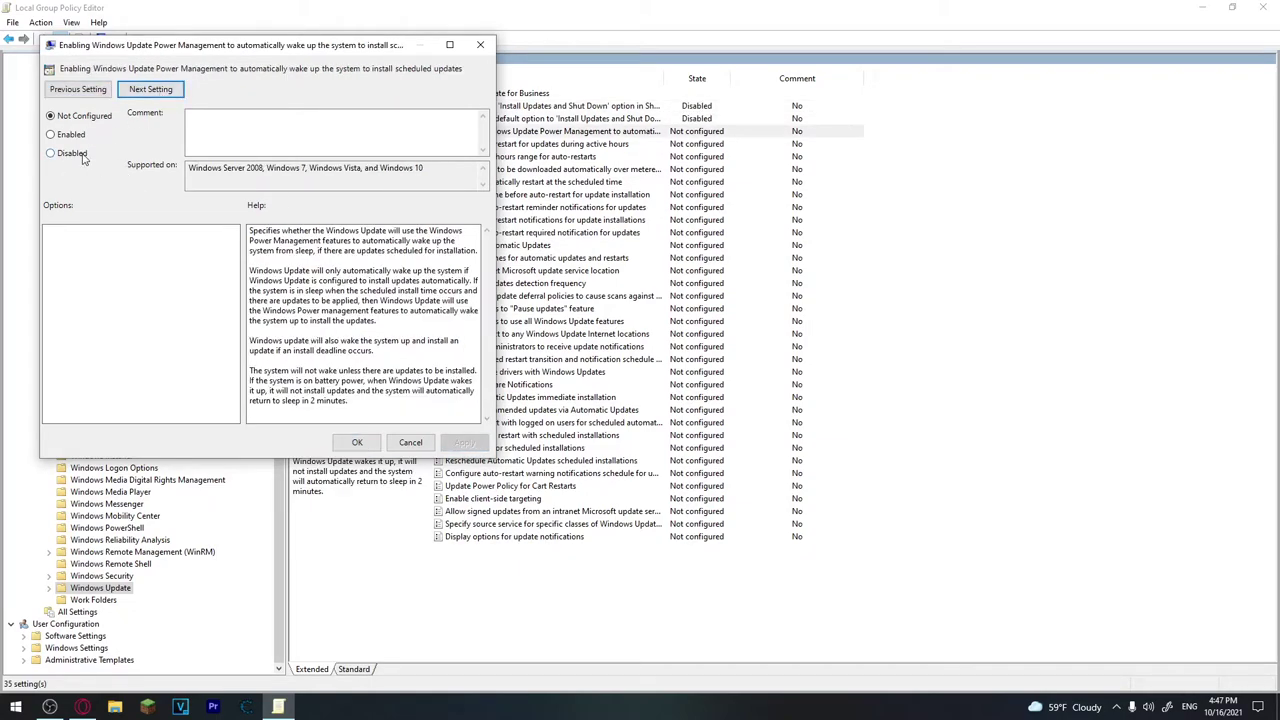
left_click(453, 442)
Set and apply Disabled for every Windows Update policy from Turn off auto-restart for updates during active hours through Do not connect to any Windows Update Internet locations
key("alt+n")
key("alt+d")
key("alt+a")
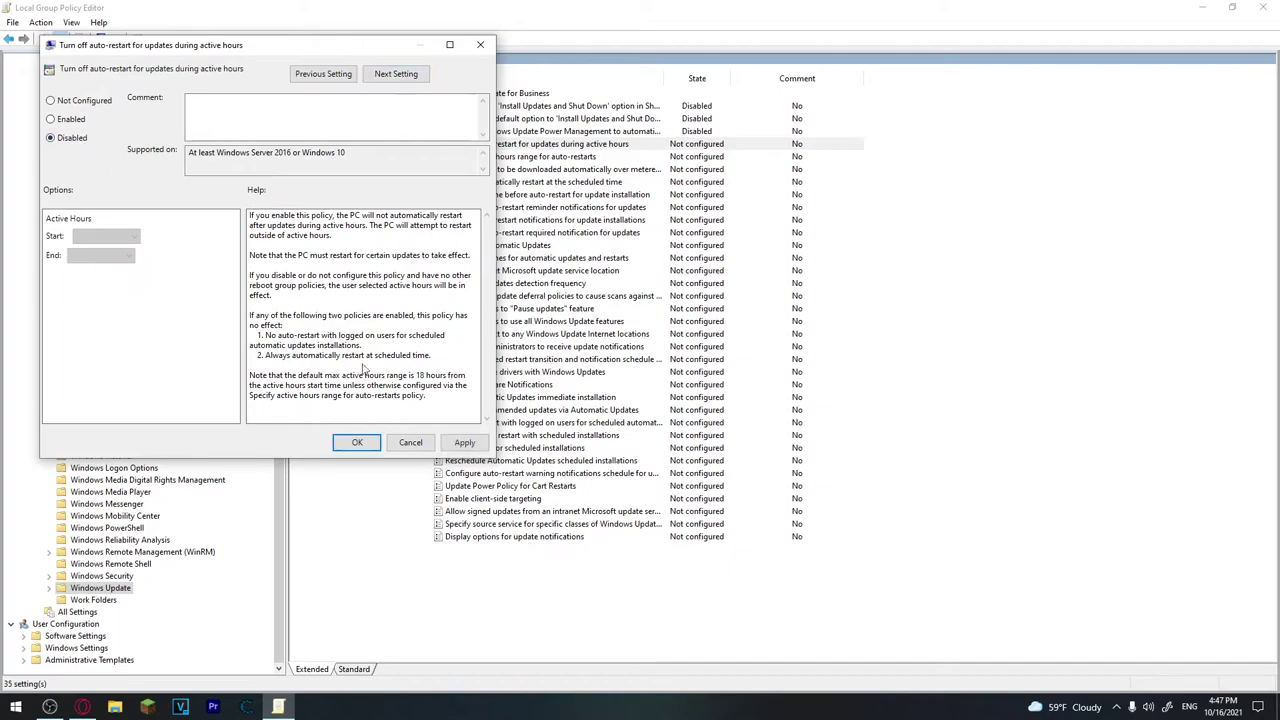
key("alt+n")
key("alt+d")
key("alt+a")
key("alt+n")
key("alt+d")
key("alt+a")
key("alt+n")
key("alt+d")
key("alt+a")
key("alt+n")
key("alt+d")
key("alt+a")
key("alt+n")
key("alt+d")
key("alt+a")
key("alt+n")
key("alt+d")
key("alt+a")
key("alt+n")
key("alt+d")
key("alt+a")
key("alt+n")
key("alt+d")
key("alt+a")
key("alt+n")
key("alt+d")
key("alt+a")
key("alt+n")
key("alt+d")
key("alt+a")
key("alt+n")
key("alt+d")
key("alt+a")
key("alt+n")
key("alt+d")
key("alt+a")
key("alt+n")
key("alt+d")
key("alt+a")
key("alt+n")
key("alt+d")
key("alt+a")
key("alt+n")
key("alt+d")
key("alt+a")
key("alt+n")
key("alt+d")
key("alt+a")
key("alt+n")
key("alt+d")
key("alt+a")
key("alt+n")
key("alt+d")
key("alt+a")
key("alt+n")
key("alt+d")
key("alt+a")
key("alt+n")
key("alt+d")
key("alt+a")
key("alt+n")
key("alt+d")
key("alt+a")
key("alt+n")
key("alt+d")
key("alt+a")
key("alt+n")
key("alt+d")
key("alt+a")
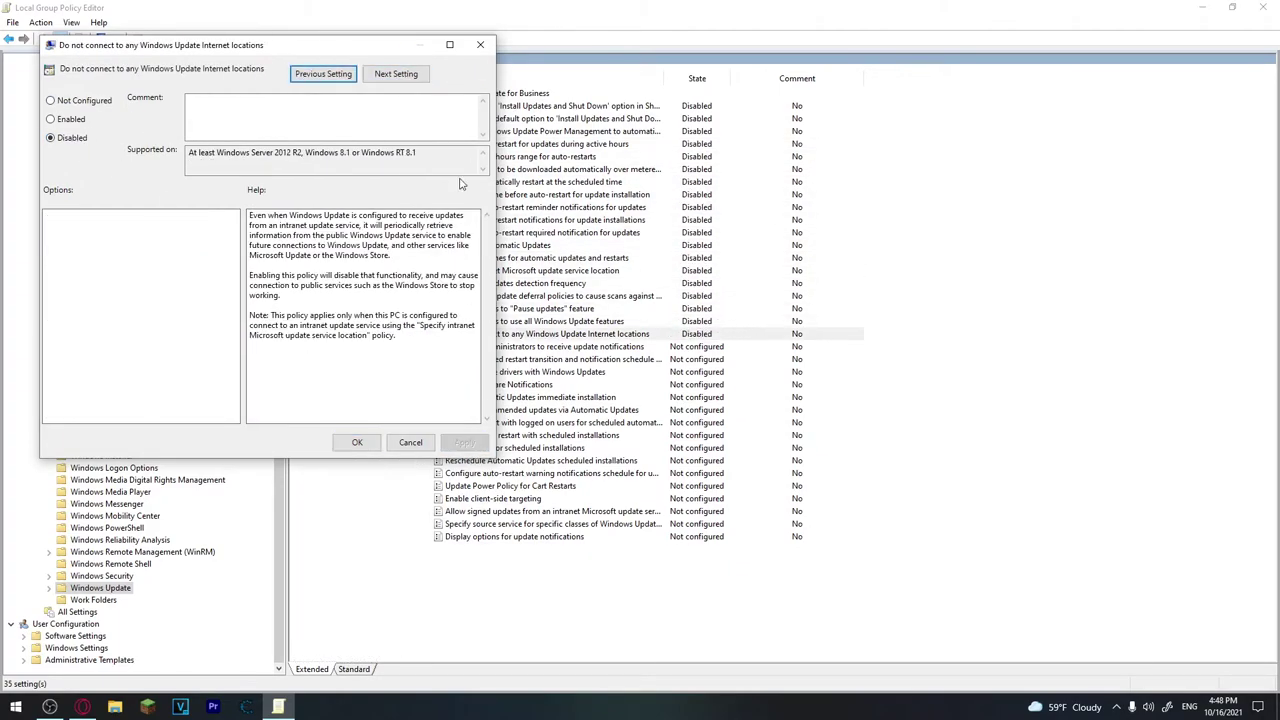
Set the remaining Windows Update policies, through Display options for update notifications, to Disabled and close the policy dialog
key("alt+n")
key("alt+d")
key("alt+a")
key("alt+n")
key("alt+d")
key("alt+a")
key("alt+n")
key("alt+d")
key("alt+a")
key("alt+n")
key("alt+d")
key("alt+a")
key("alt+n")
key("alt+d")
key("alt+a")
key("alt+n")
key("alt+d")
key("alt+a")
key("alt+n")
key("alt+d")
key("alt+a")
key("alt+n")
key("alt+d")
key("Return")
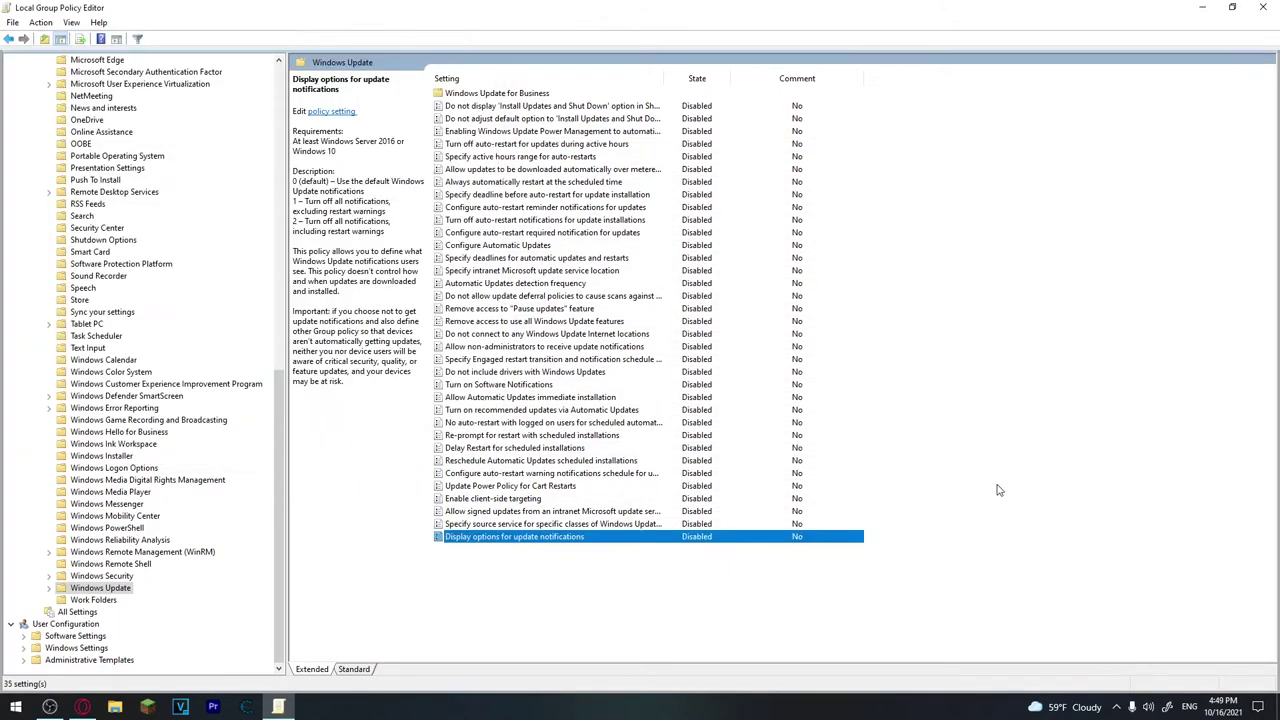
left_click(911, 535)
Set all five Windows Update for Business policies to Disabled, from preview builds and feature updates through the target feature update version
double_click(540, 93)
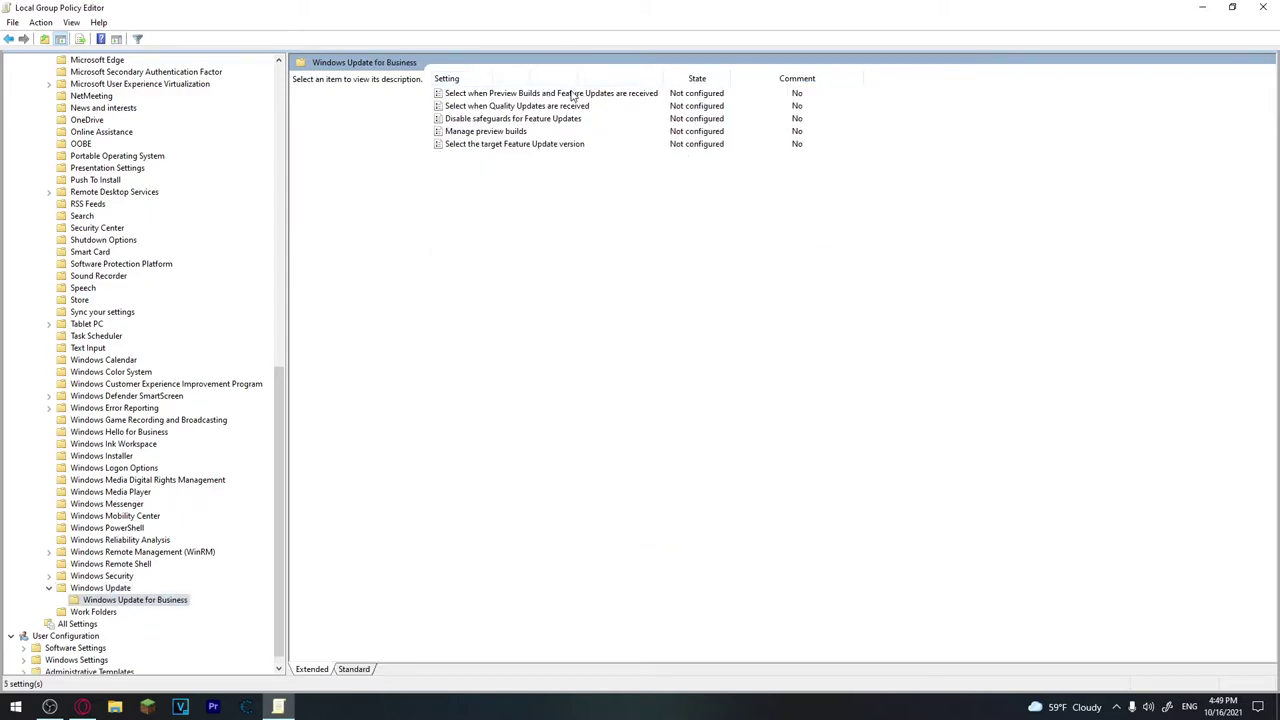
double_click(574, 95)
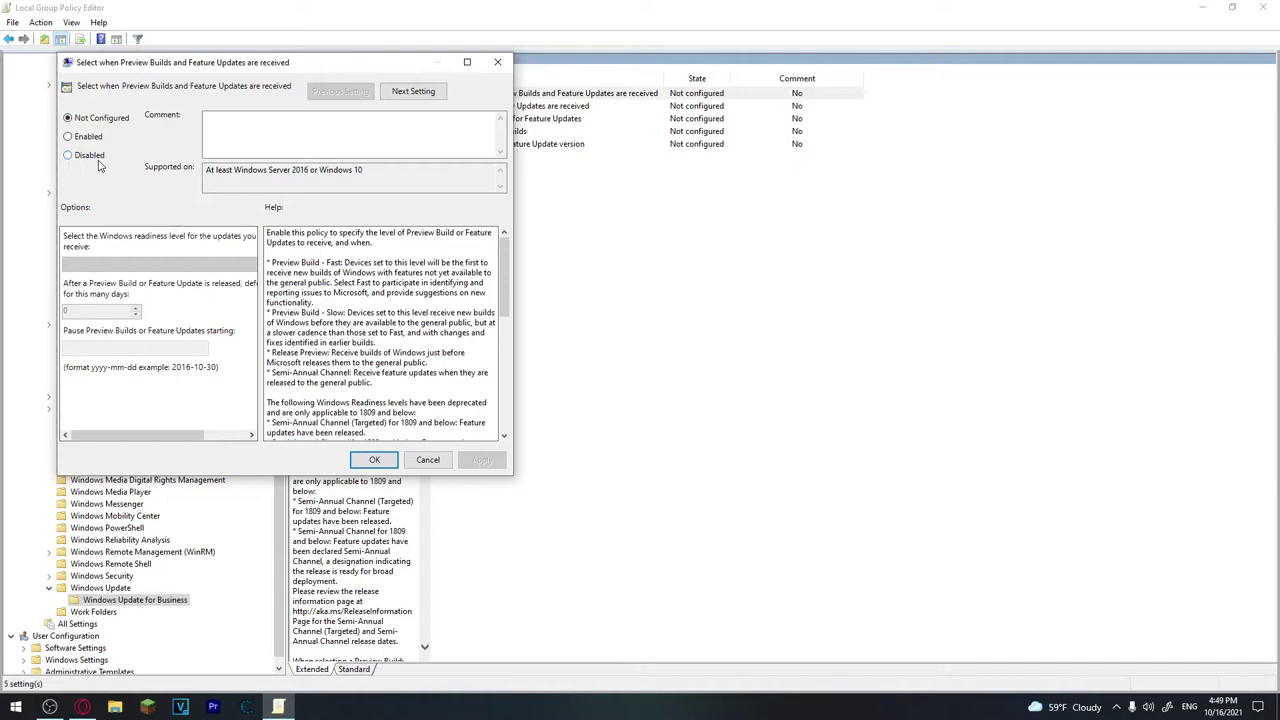
left_click(68, 155)
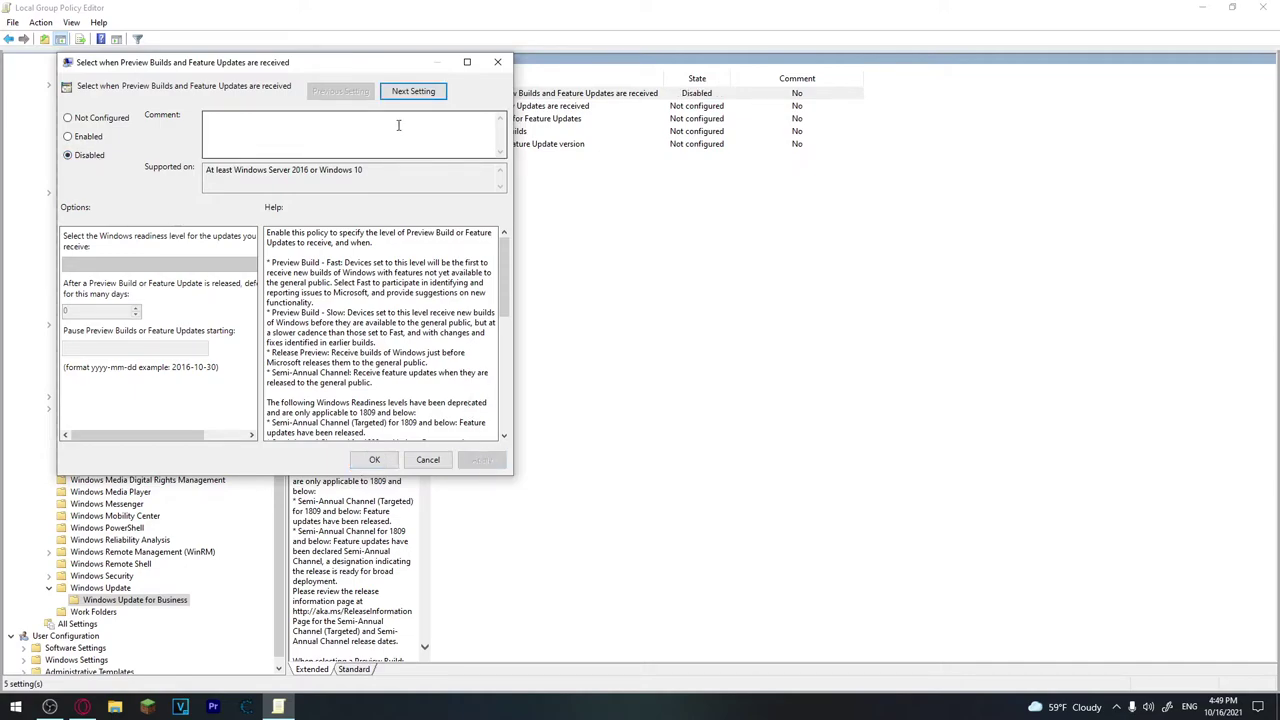
left_click(413, 91)
left_click(413, 91)
left_click(413, 91)
left_click(413, 91)
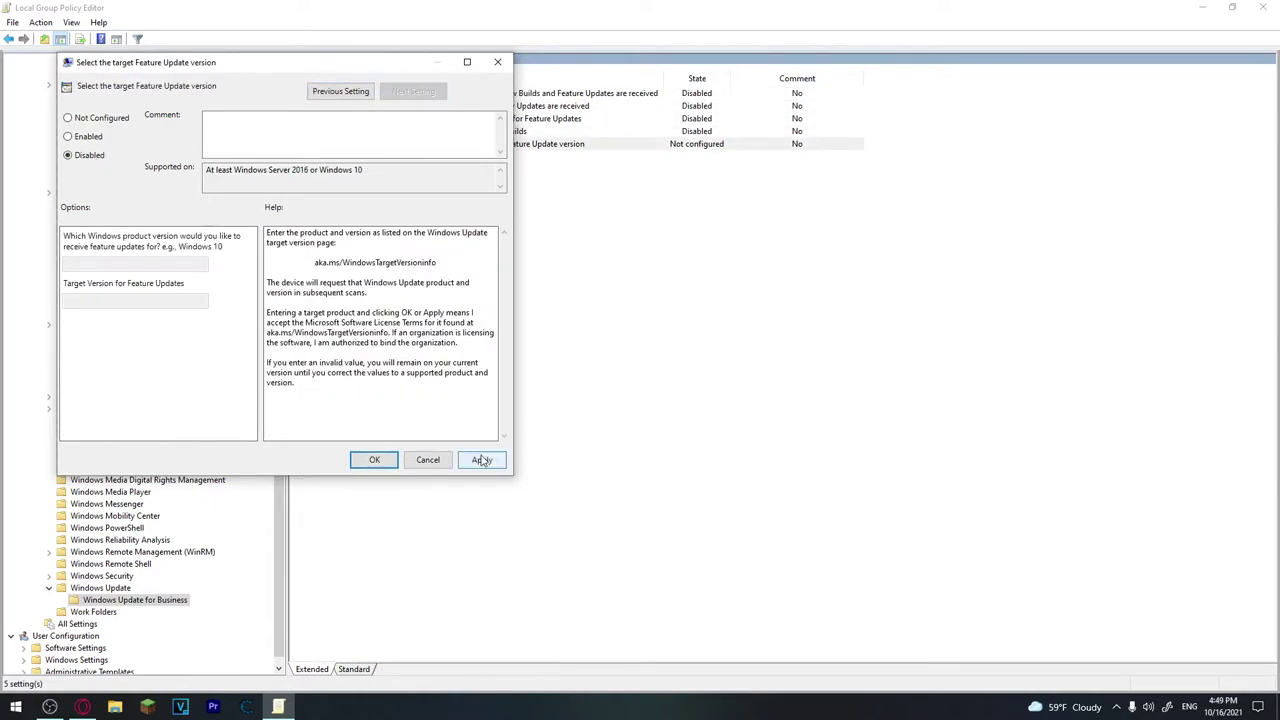
left_click(376, 460)
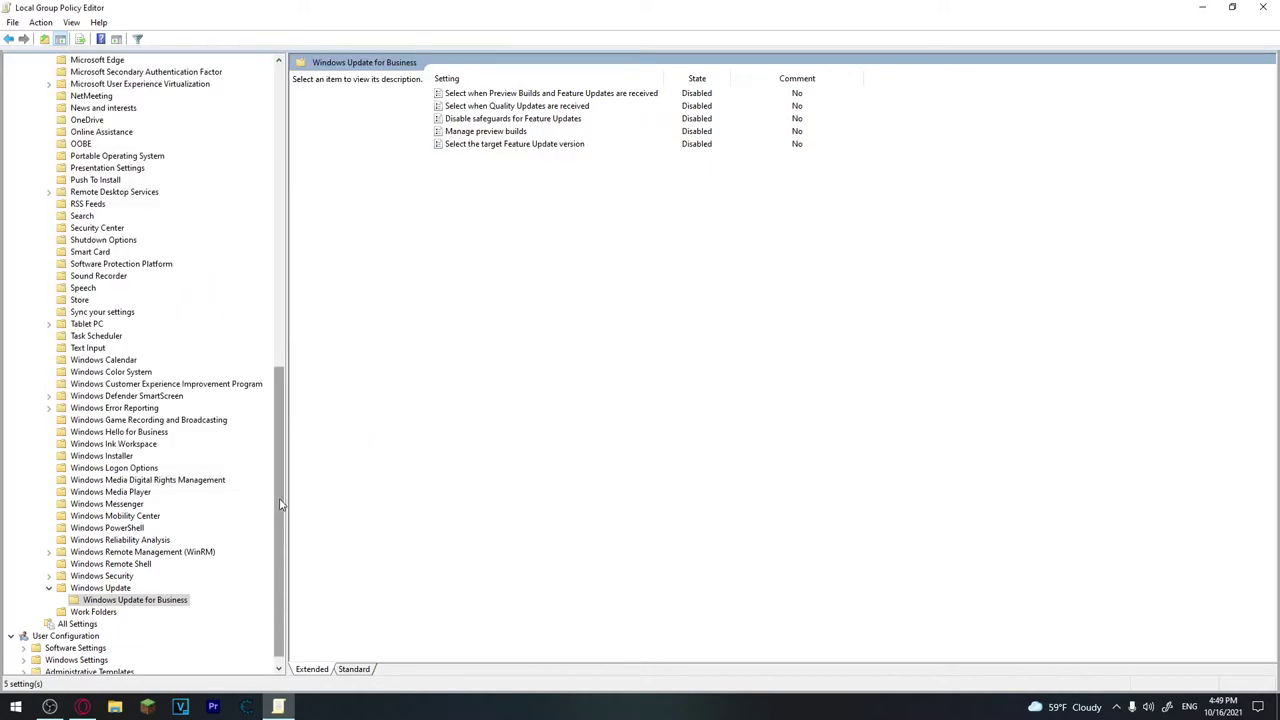
Collapse the Windows Components policies and close the Local Group Policy Editor
left_click_drag(278, 504, 277, 200)
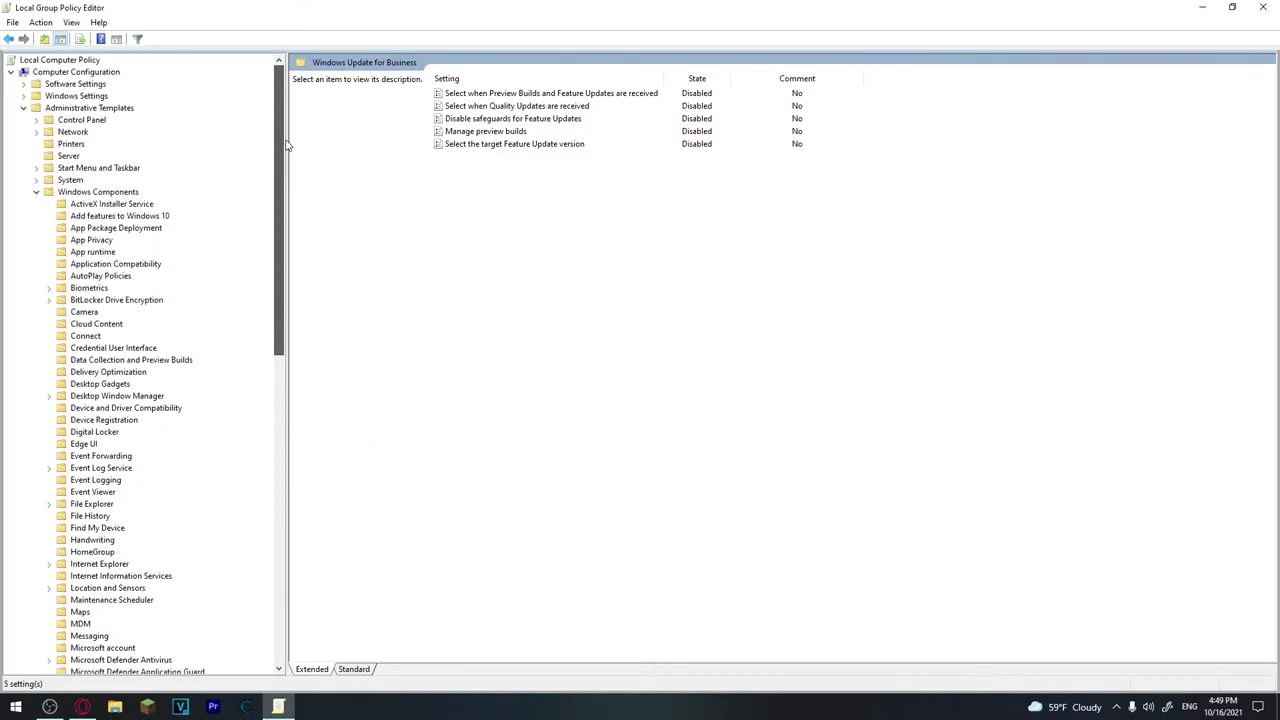
key("Left")
key("Left")
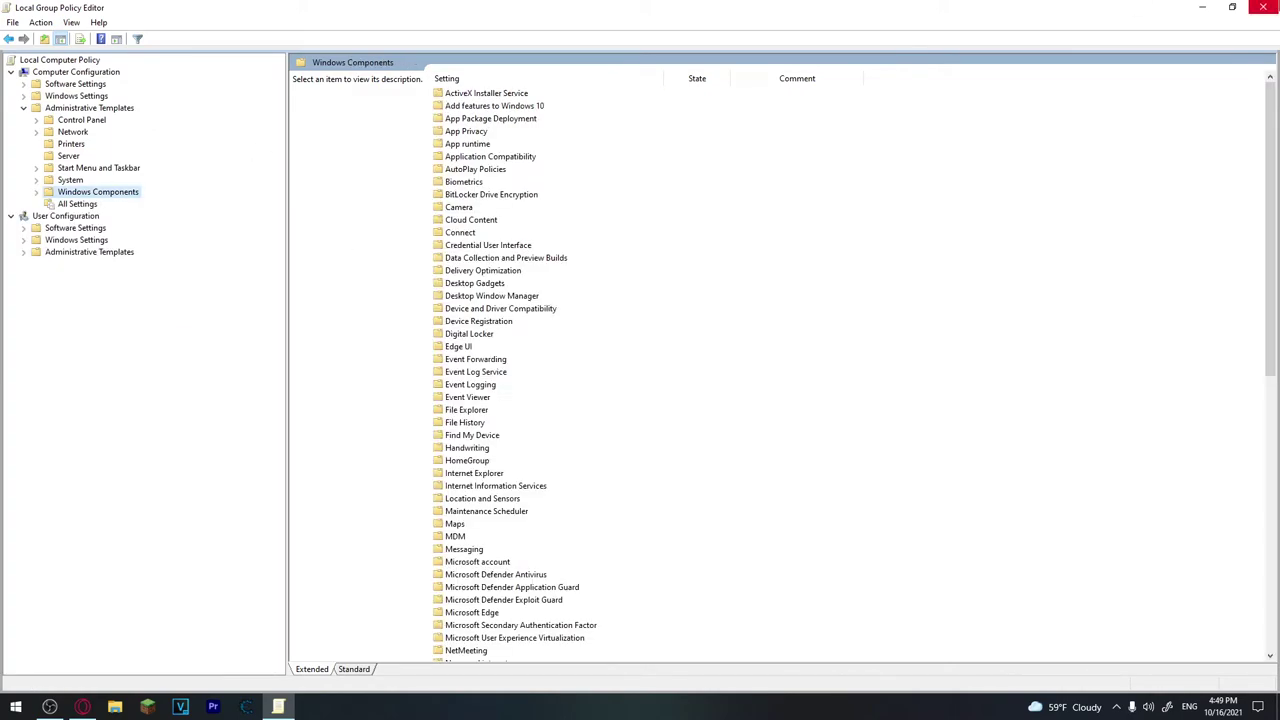
left_click(1258, 7)
Open Windows Settings and examine the Advanced options of Windows Update under Update & Security
left_click(16, 706)
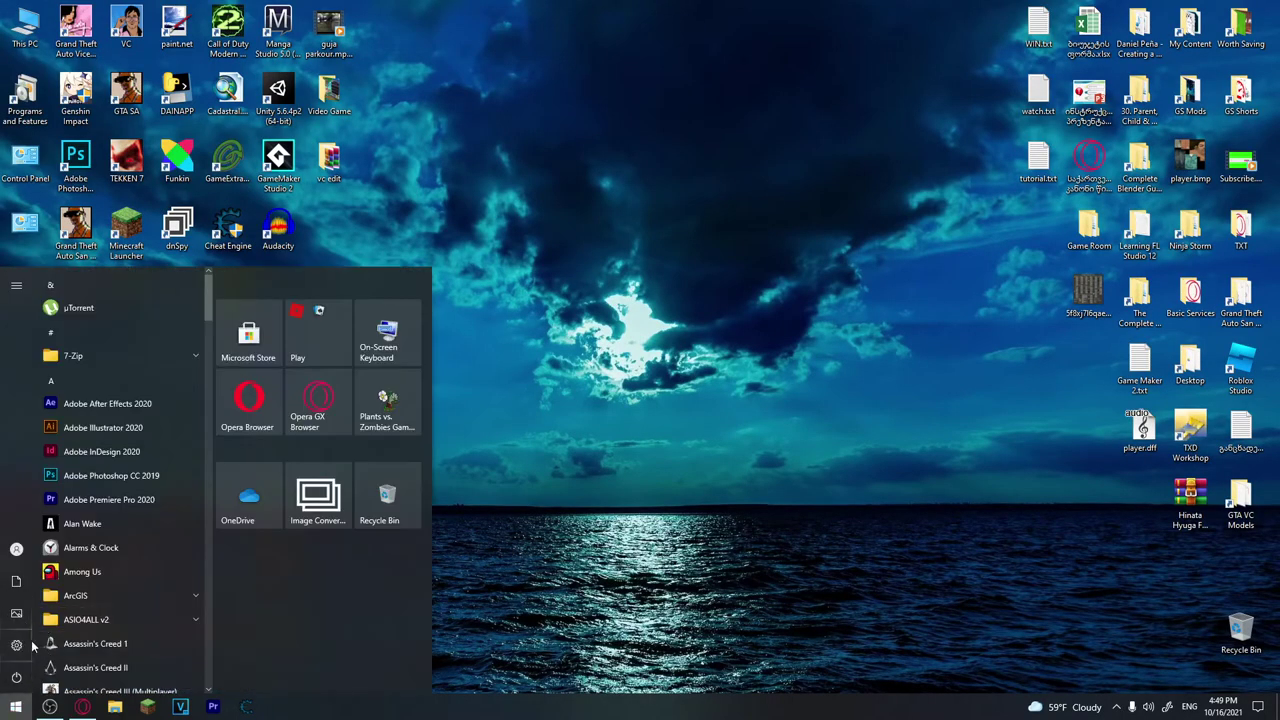
left_click(18, 648)
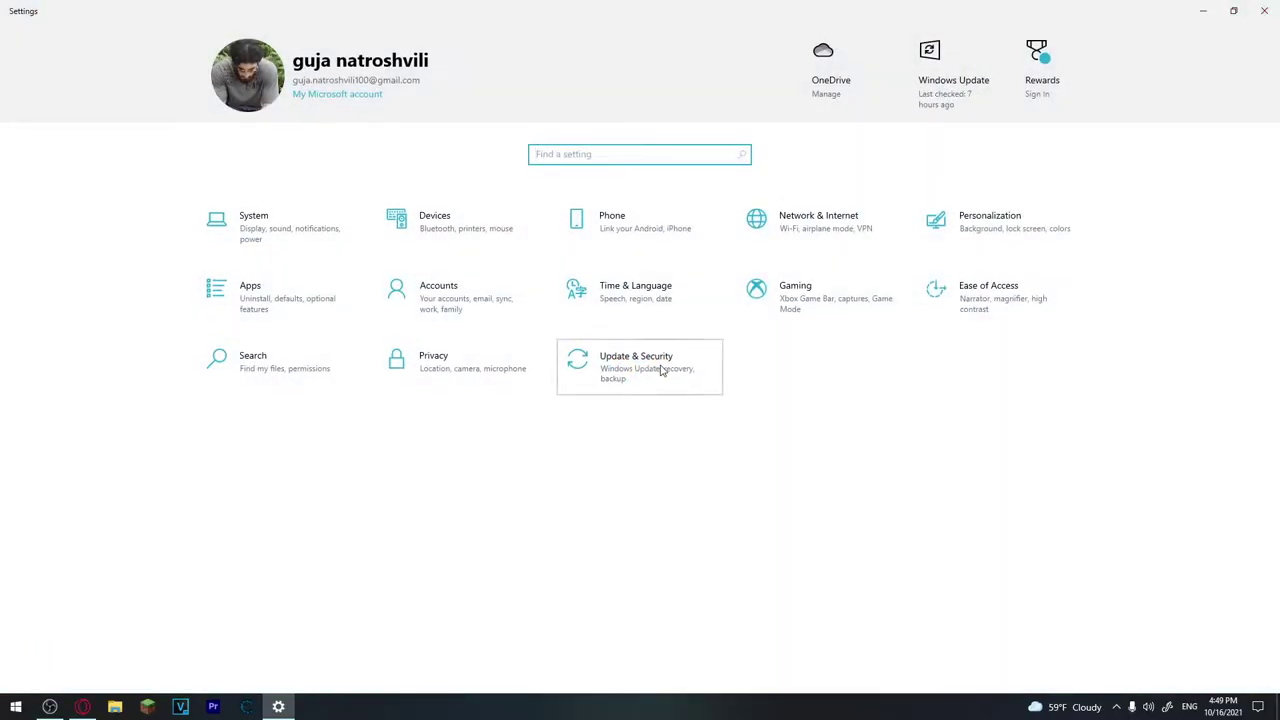
left_click(659, 368)
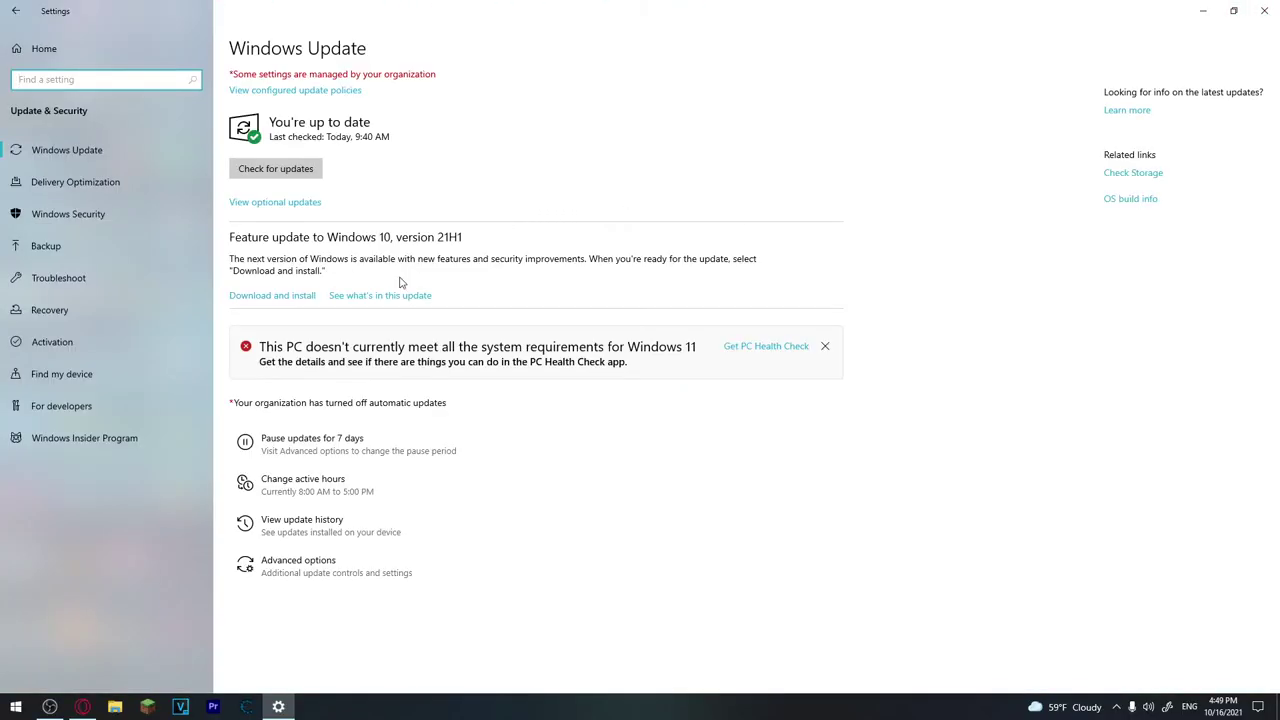
left_click(322, 576)
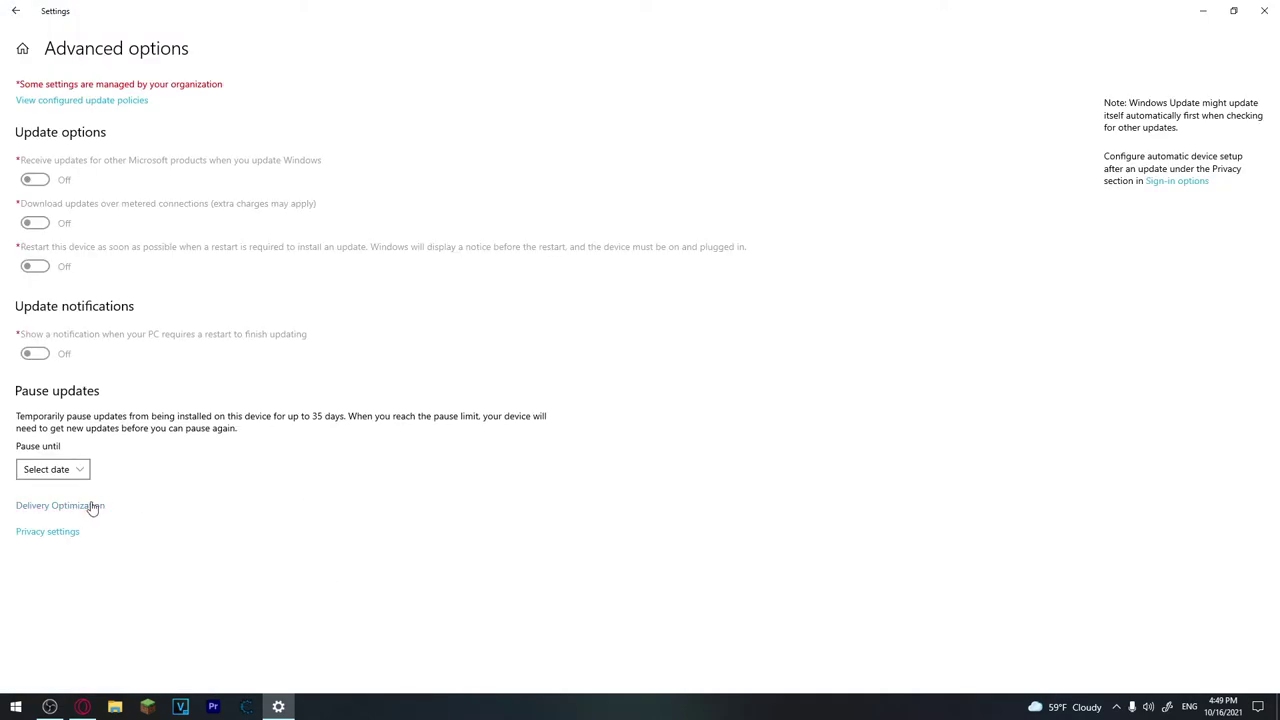
In the Delivery Optimization advanced options, limit download bandwidth by Percentage of measured bandwidth
left_click(80, 509)
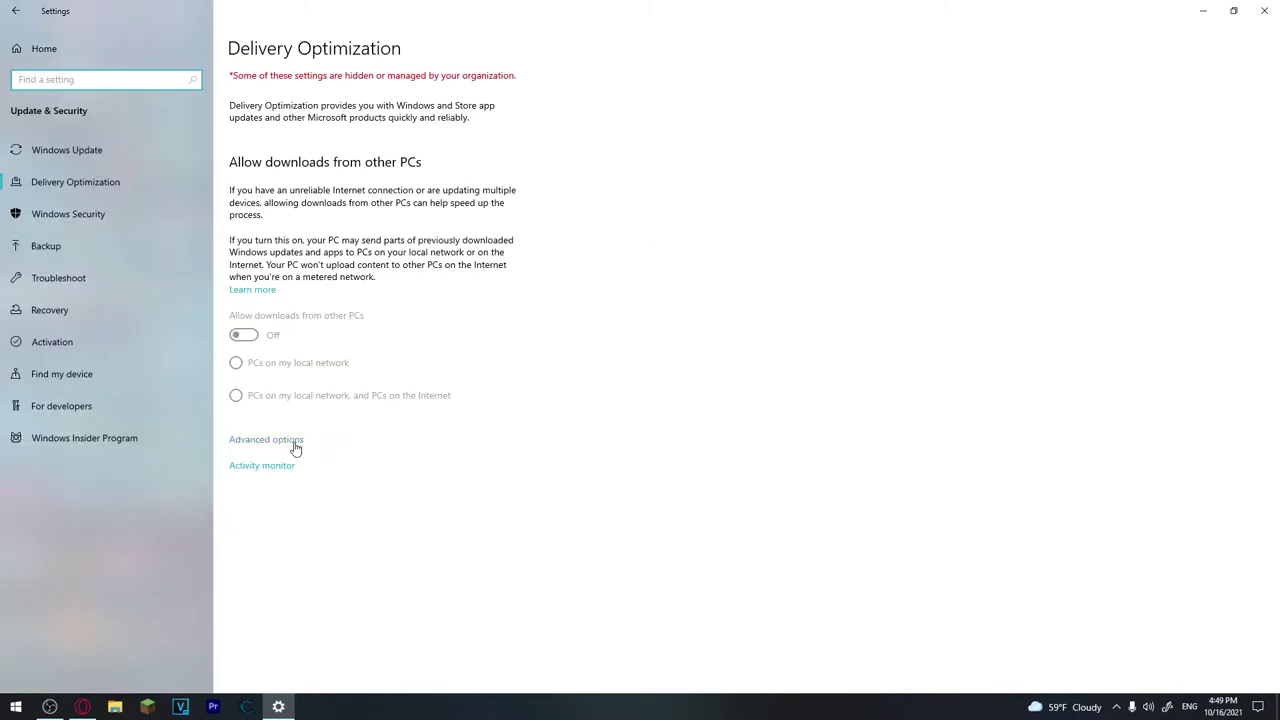
left_click(295, 447)
scroll(71, 314, "down", 2)
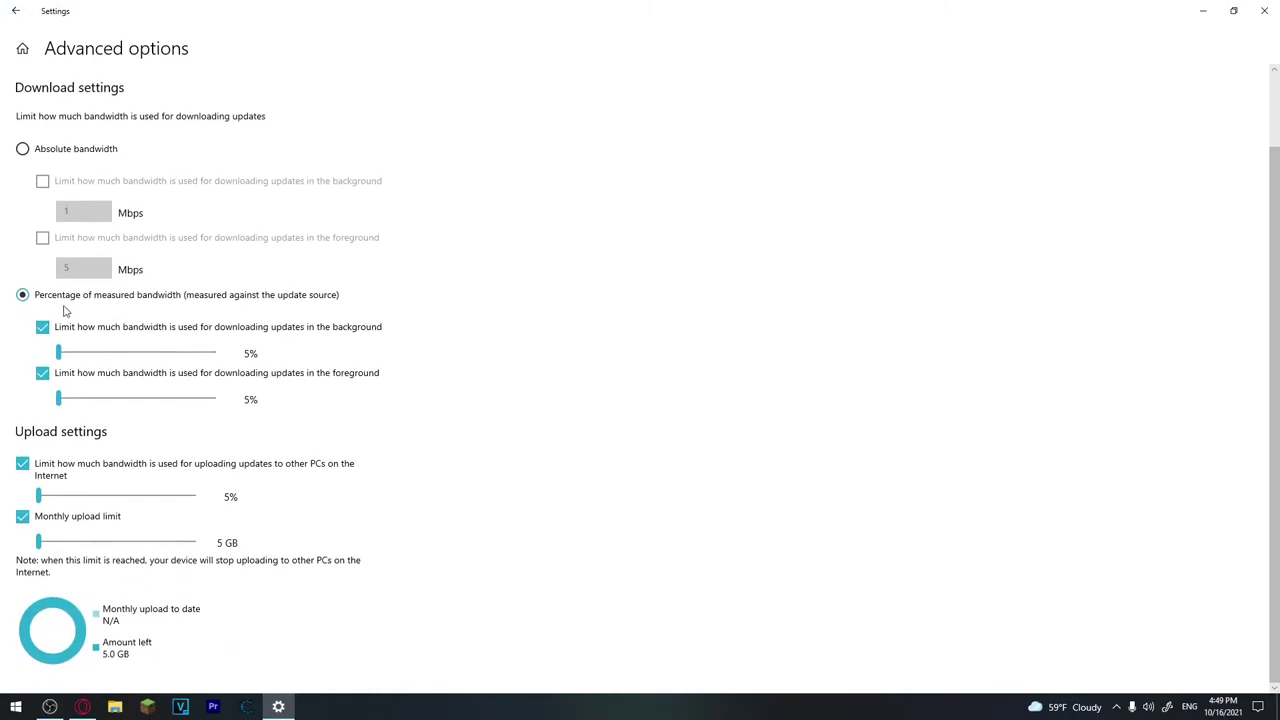
left_click(23, 148)
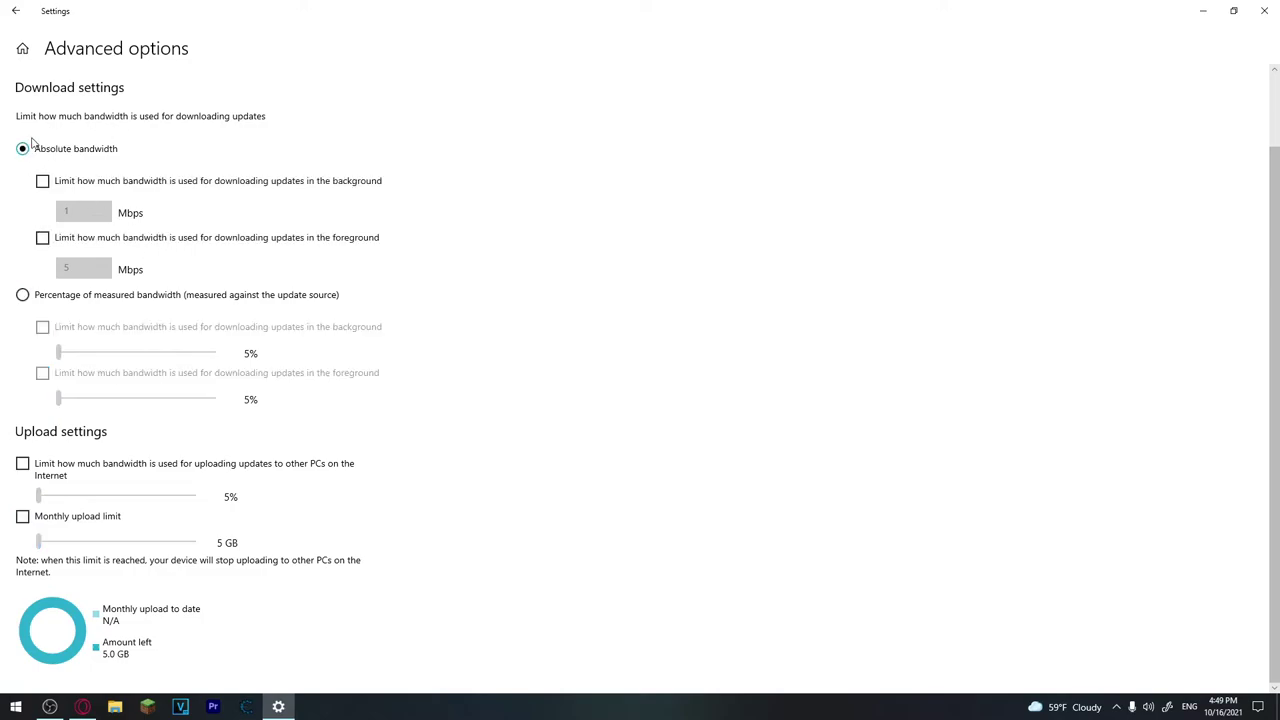
left_click(23, 295)
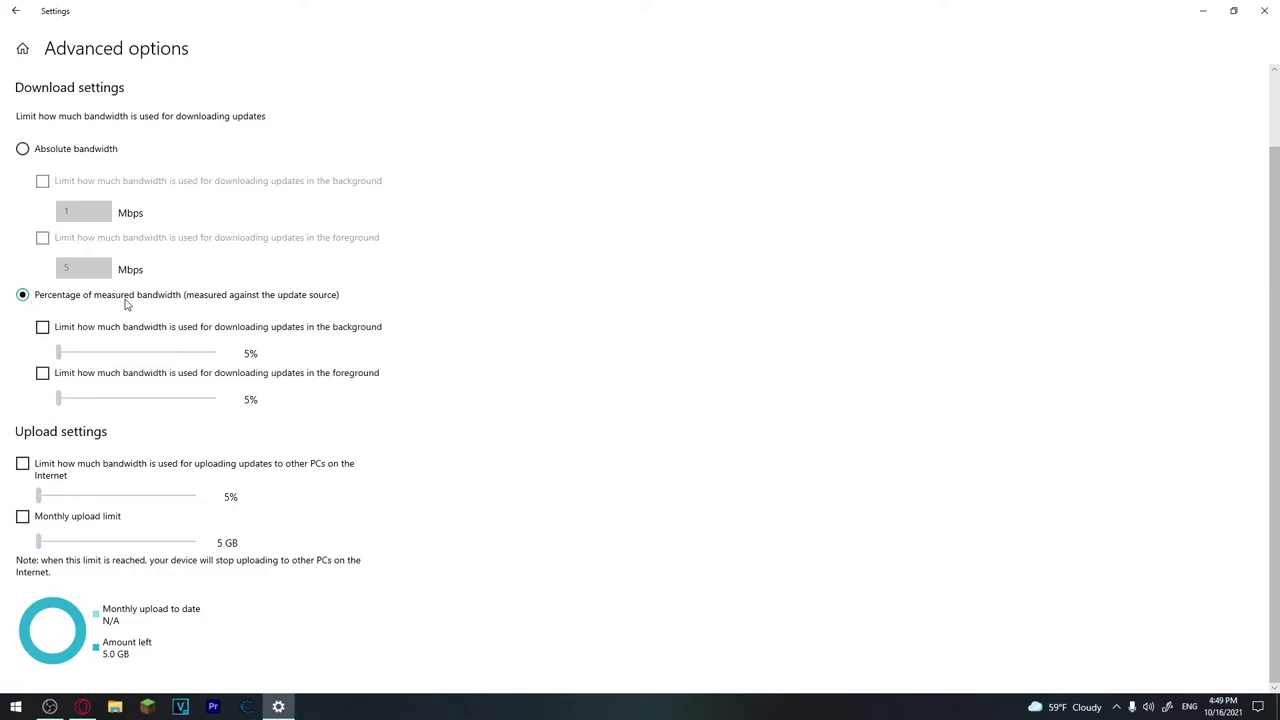
Enable the background and foreground download limits at 5%, enable the upload bandwidth and monthly upload limits, and close Settings
left_click(42, 327)
left_click(42, 373)
left_click(22, 463)
left_click(22, 516)
mouse_move(73, 350)
left_mouse_down()
mouse_move(106, 351)
mouse_move(59, 351)
left_mouse_up()
left_click_drag(71, 400, 58, 400)
left_click(16, 10)
left_click(1264, 10)
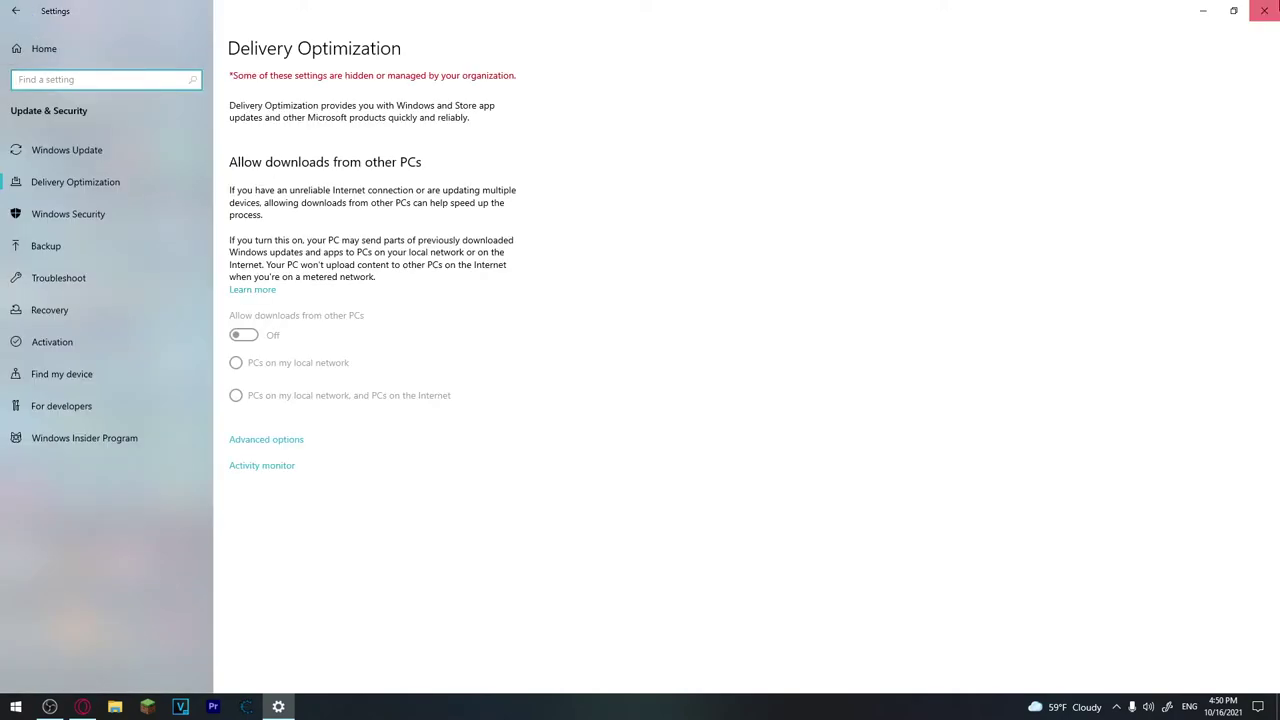
Search Windows for "services" and open the Services app
left_click(16, 707)
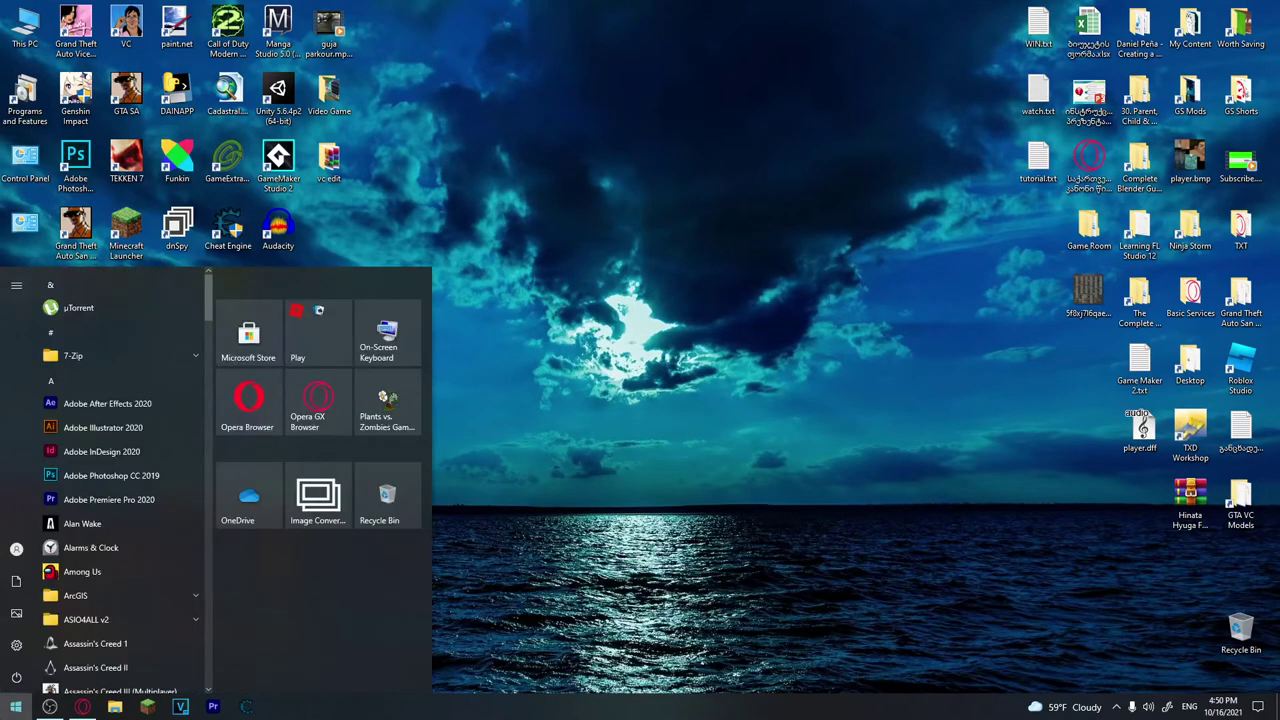
type("services")
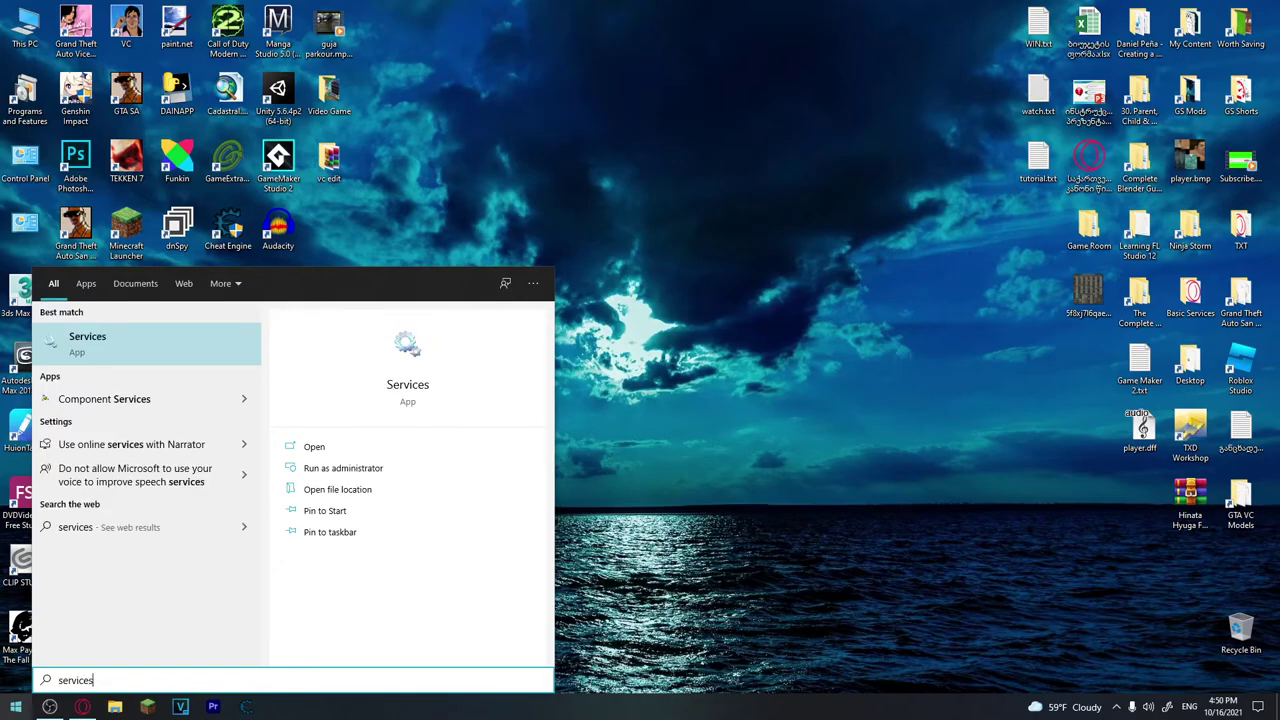
key("Return")
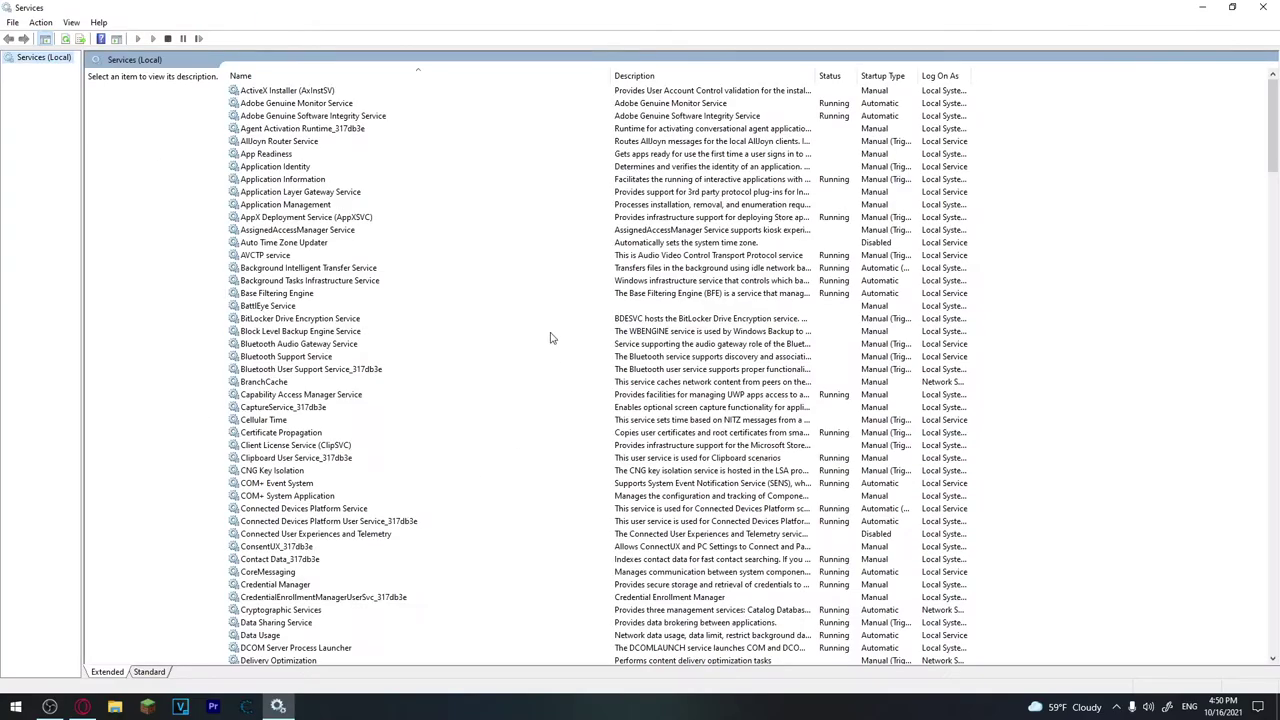
Find the Windows Update service in the local services list and open its properties
left_click(354, 283)
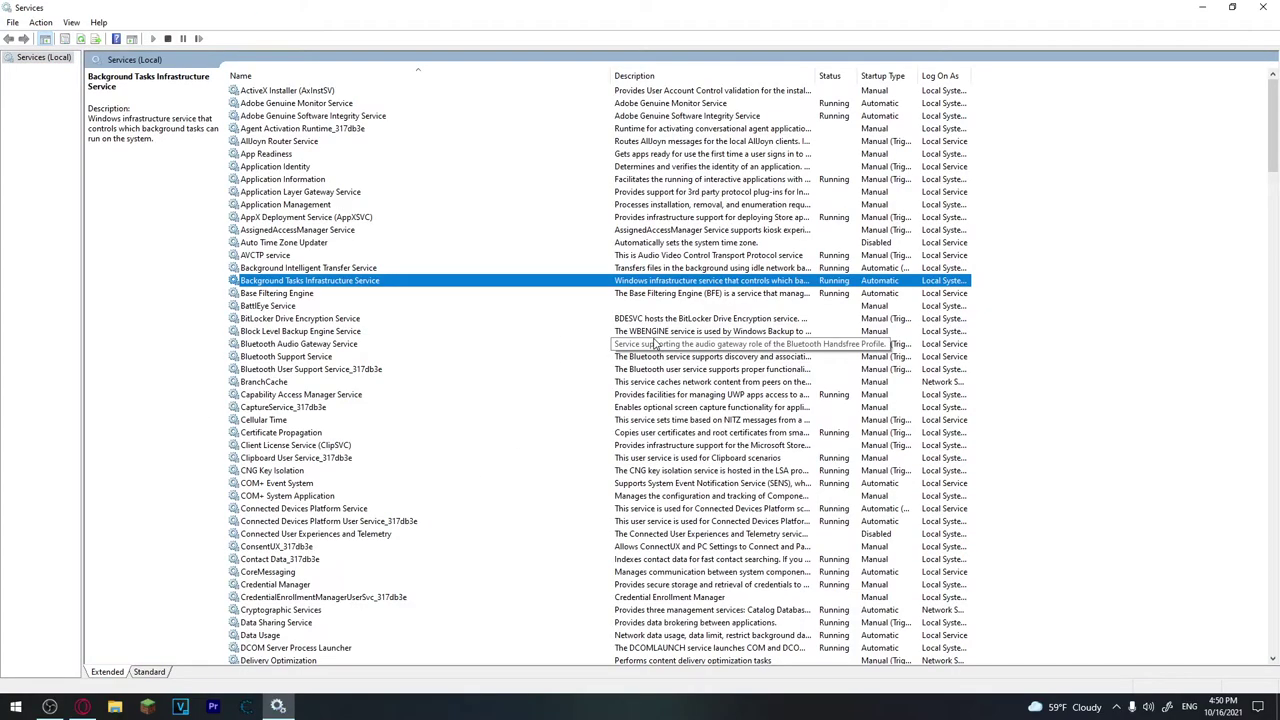
type("win")
scroll(345, 388, "down", 3)
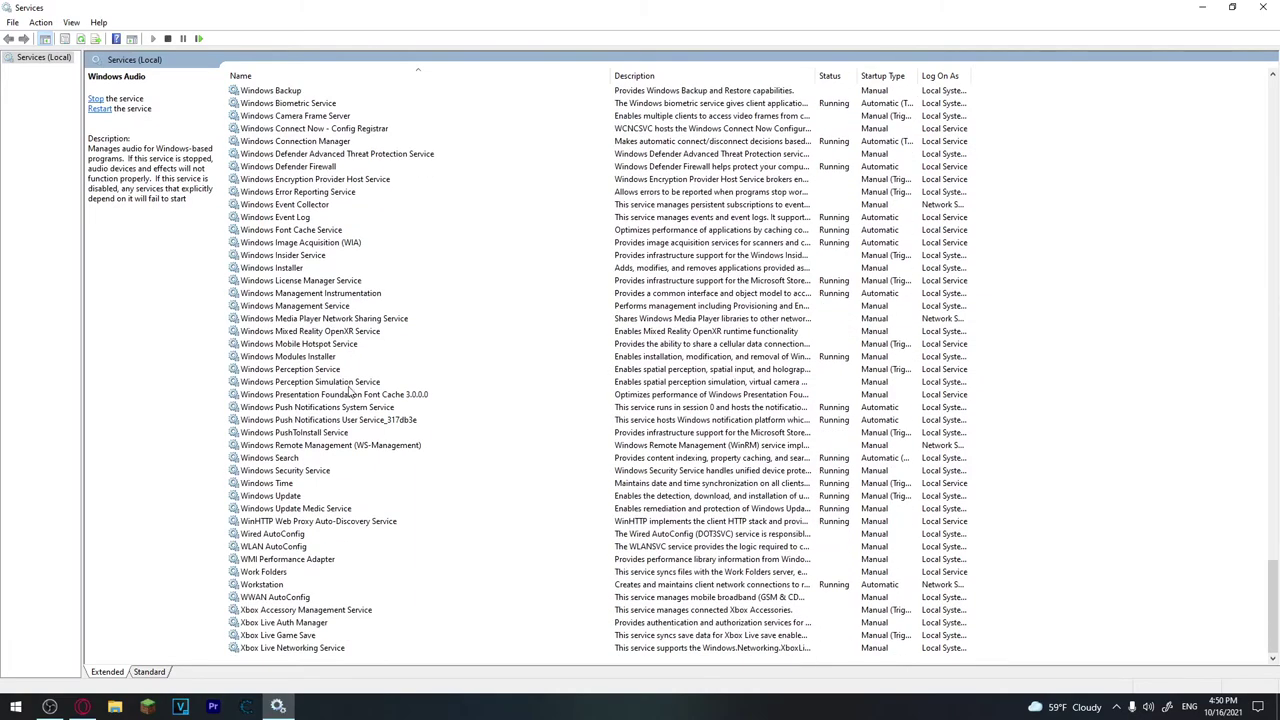
left_click(290, 495)
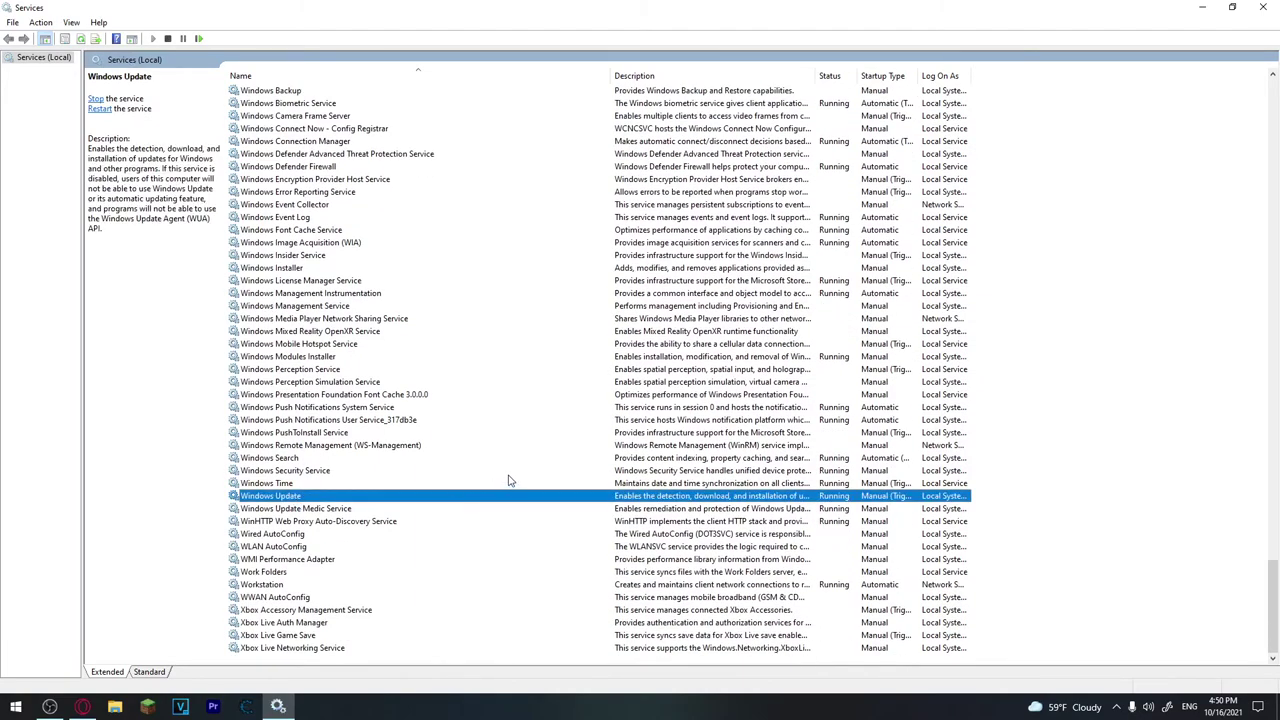
right_click(297, 498)
left_click(345, 622)
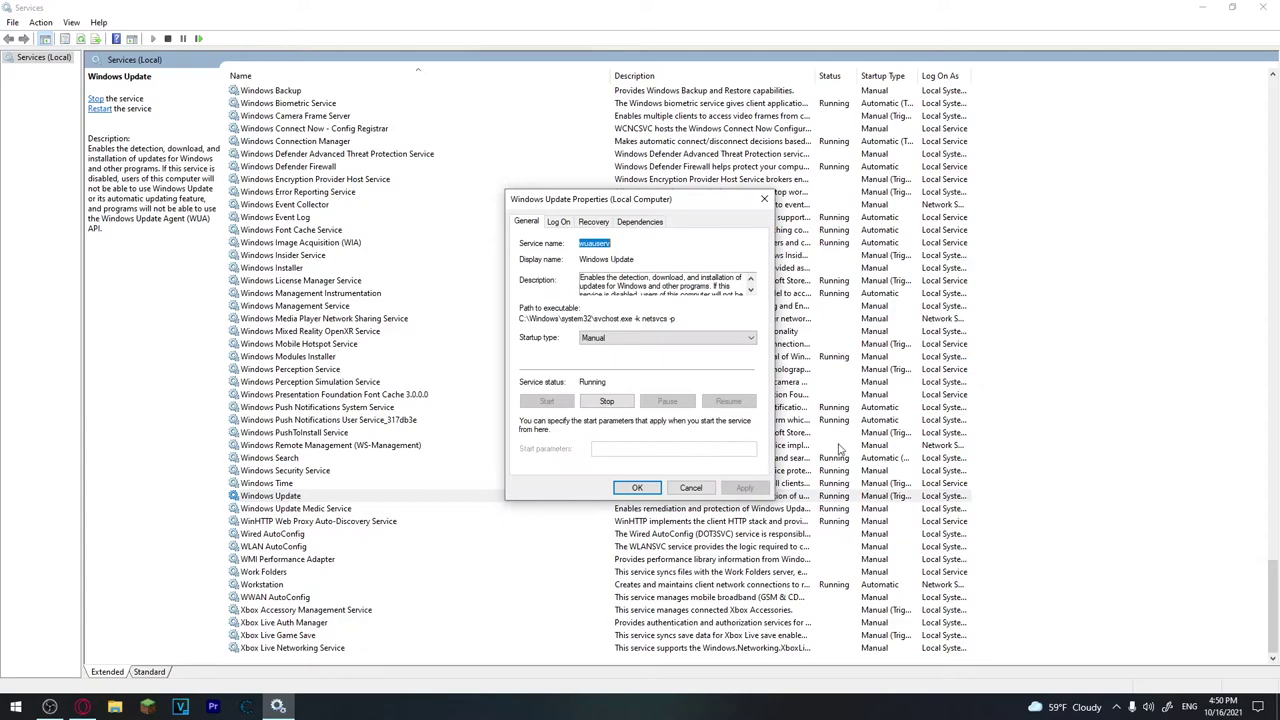
Stop the Windows Update service and set its startup type to Disabled, closing Services once the change is applied
left_click(607, 401)
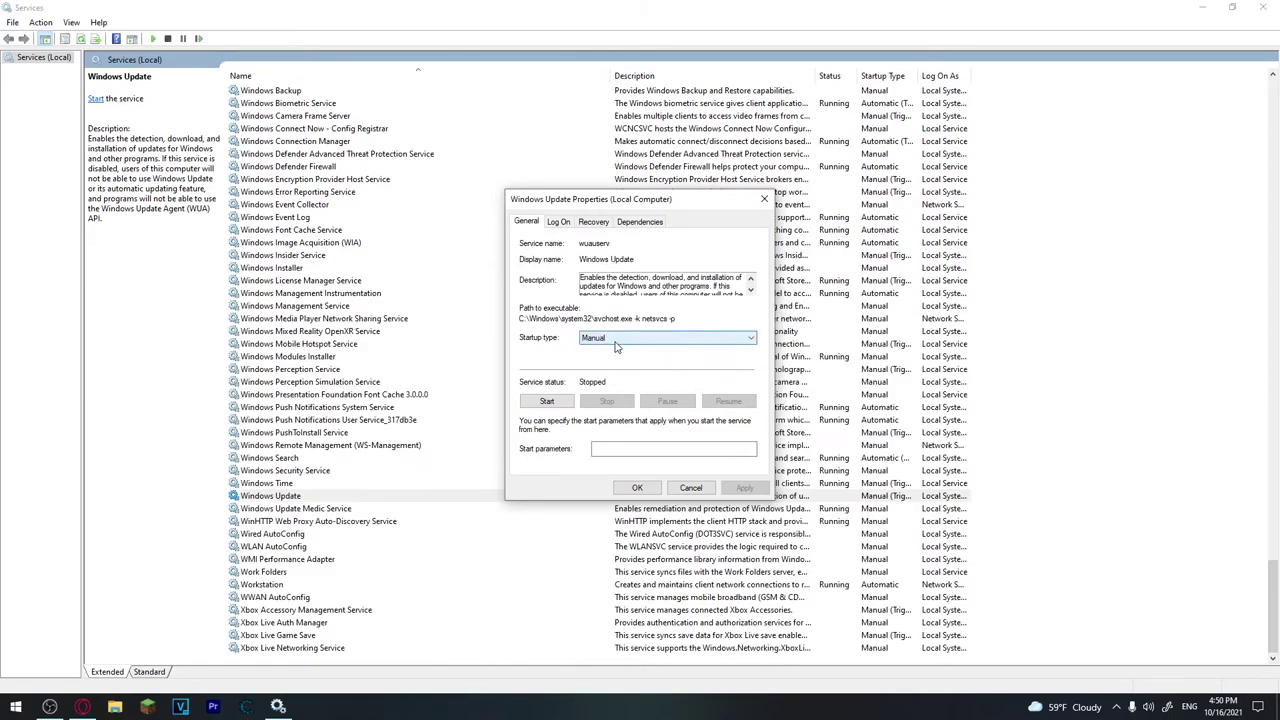
left_click(616, 340)
left_click(600, 376)
left_click(744, 487)
left_click(637, 487)
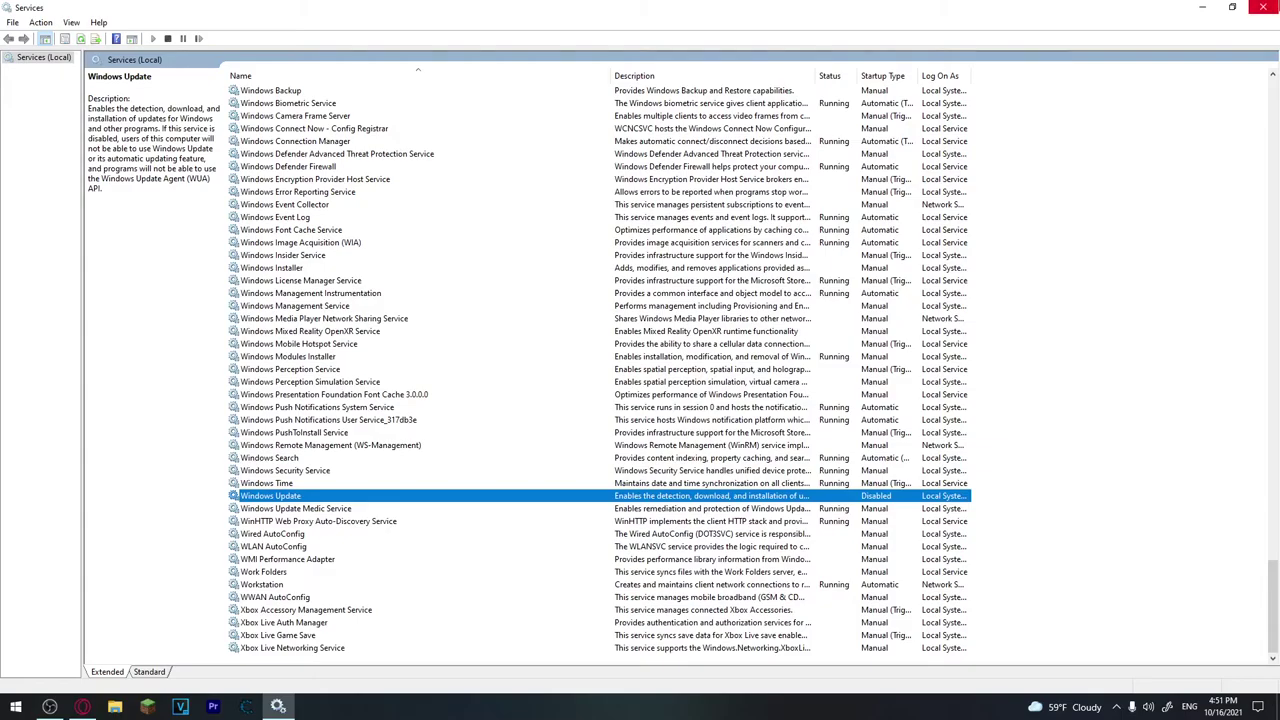
left_click(1263, 7)
right_click(695, 341)
left_click(744, 375)
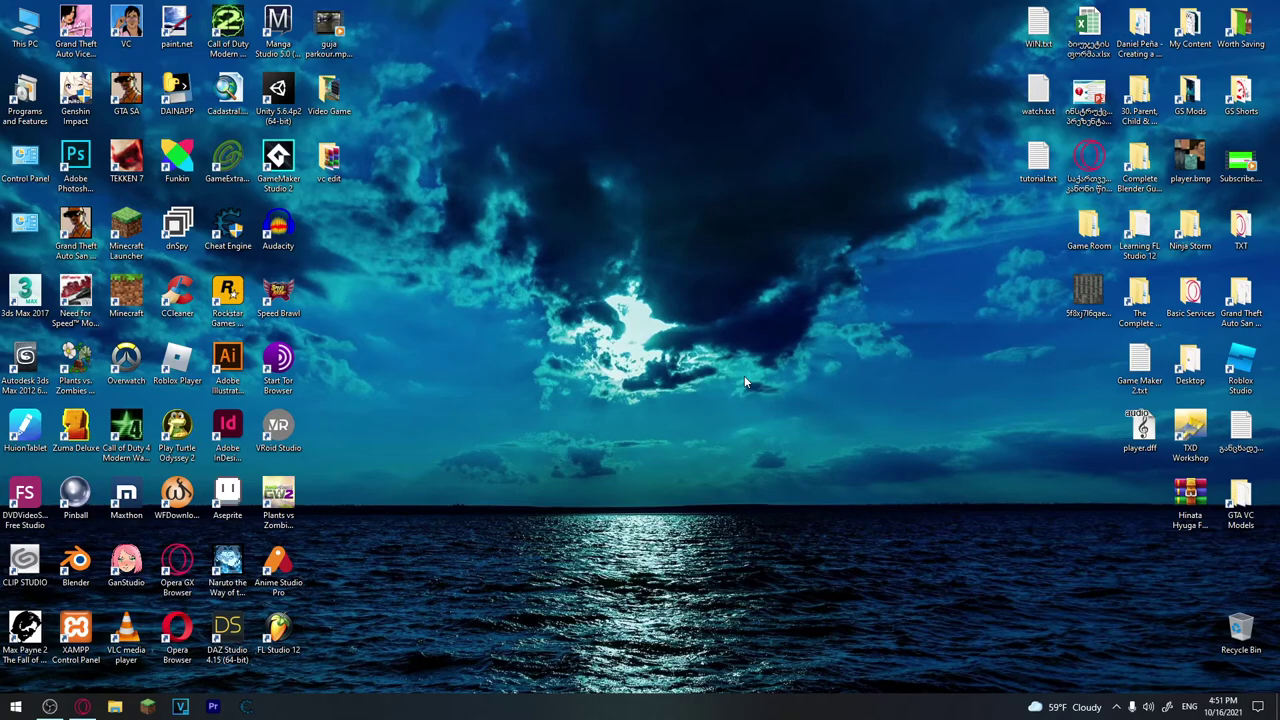
Open Task Manager to check the running processes and their CPU, memory, disk and network usage, and close it
key("ctrl+shift+Escape")
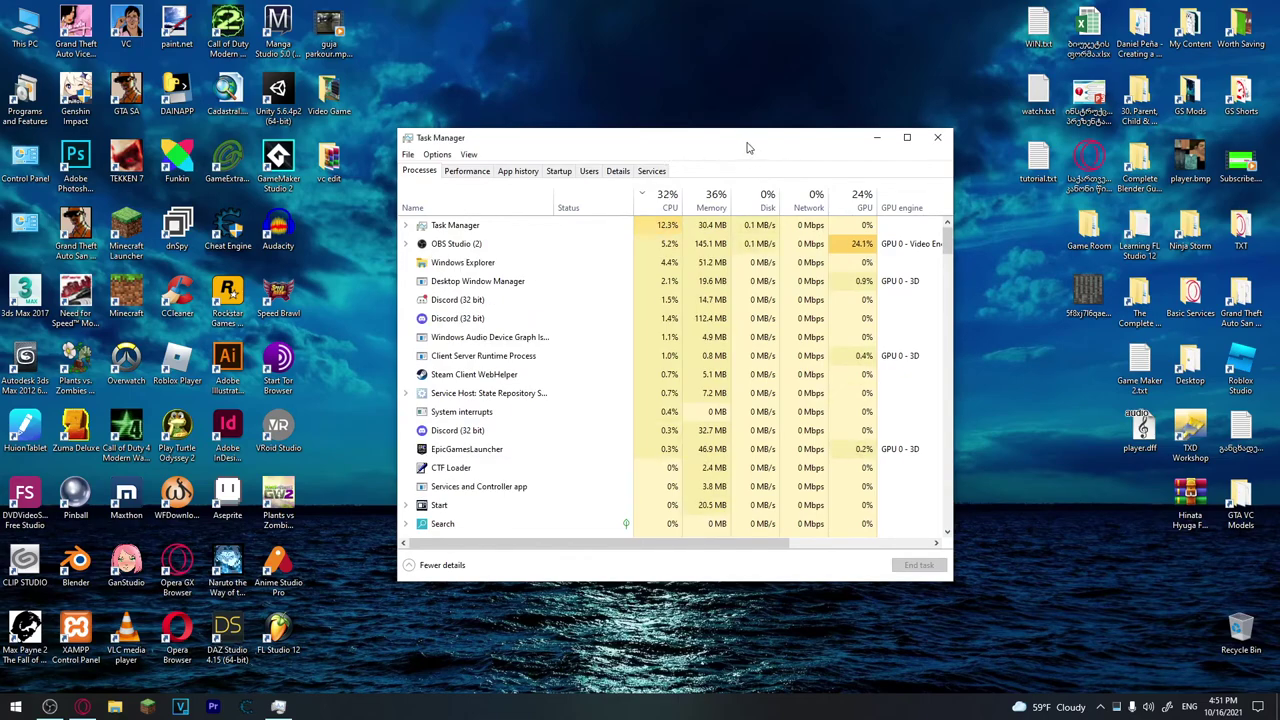
left_click_drag(751, 148, 724, 155)
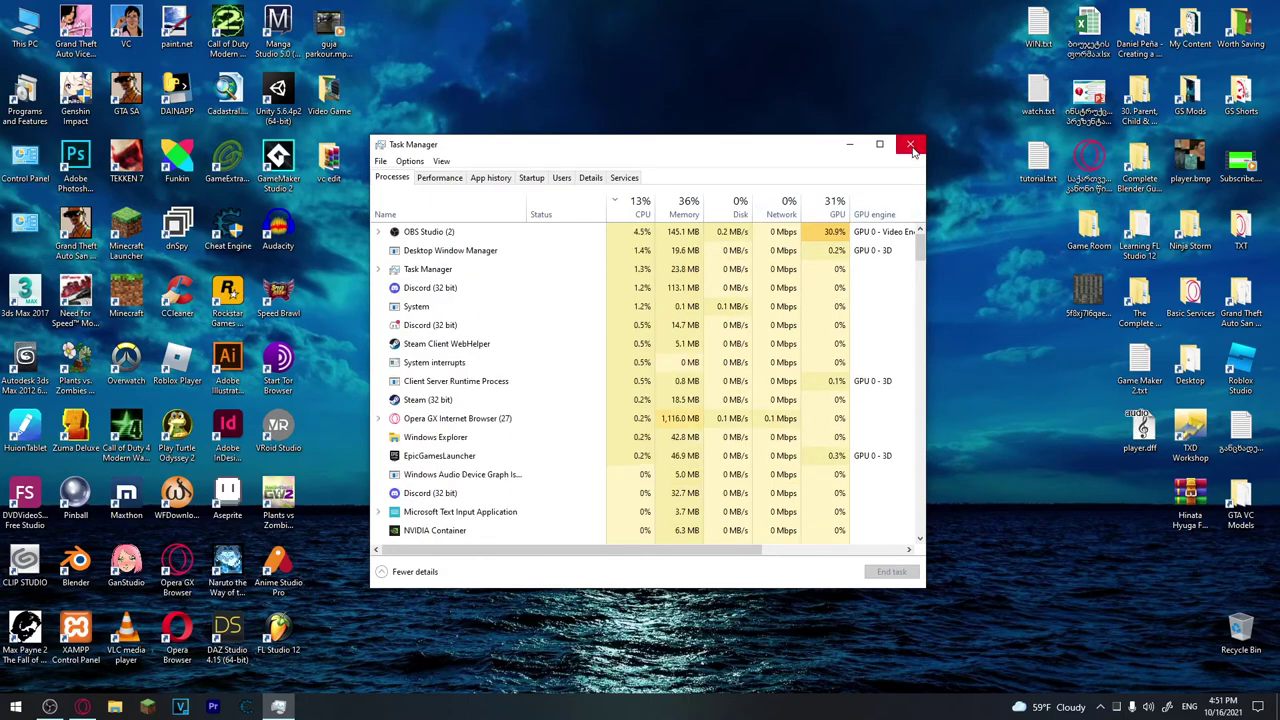
left_click(910, 145)
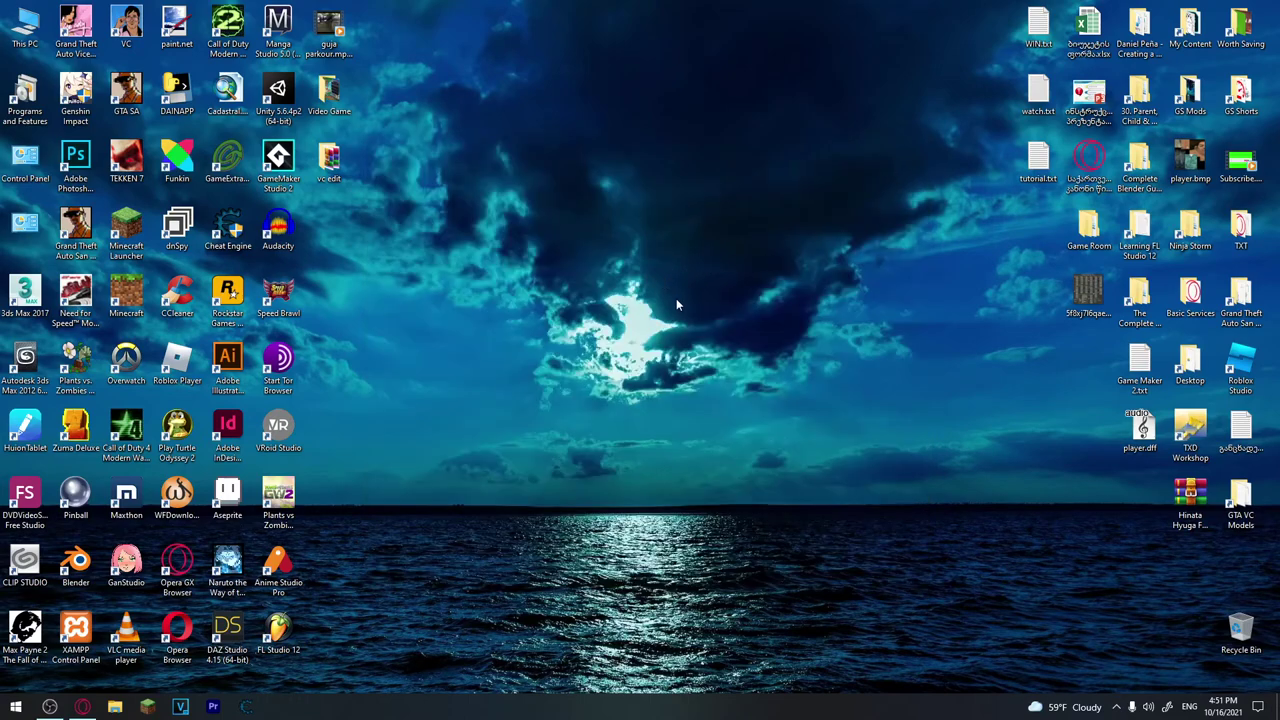